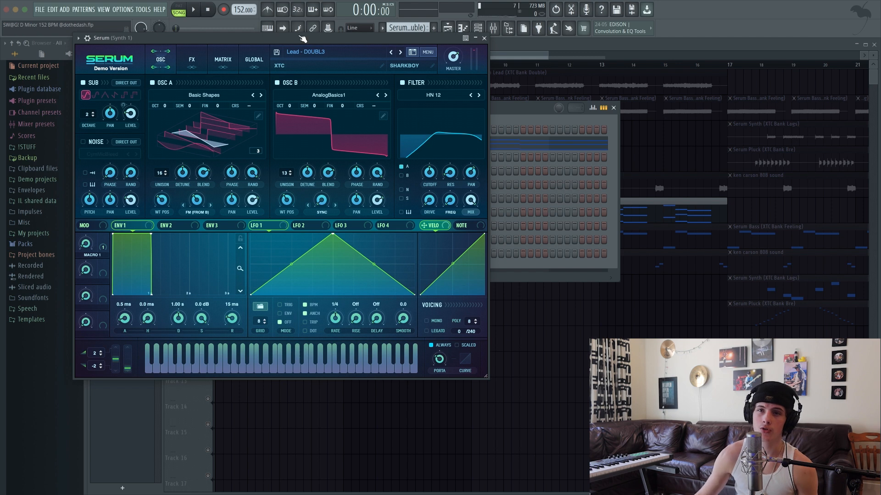
# - Close the synth window, open the piano roll of the Serum lead channel and play its chord melody
pyautogui.click(484, 38)
pyautogui.rightClick(169, 144)
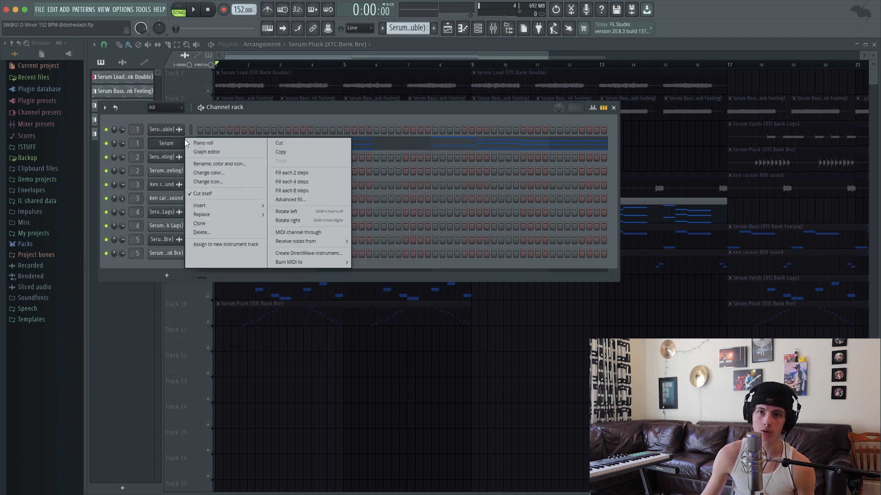
pyautogui.click(197, 144)
pyautogui.press('space')
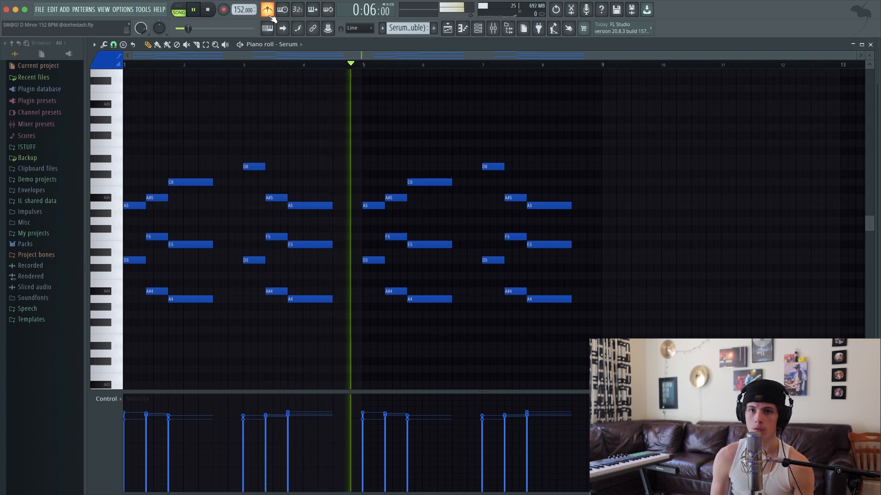
pyautogui.press('space')
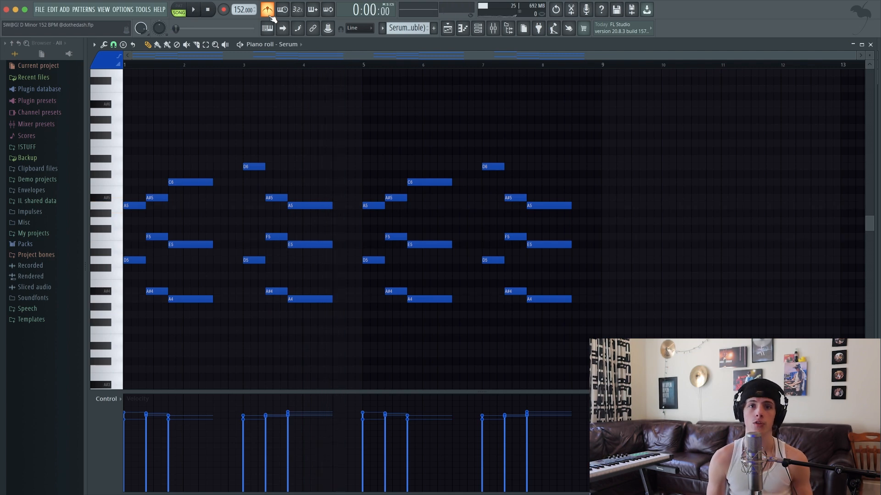
# - Try adding F5 to the first chord and replacing the second chord's A#5 with D5, and restore the original notes
pyautogui.click(137, 237)
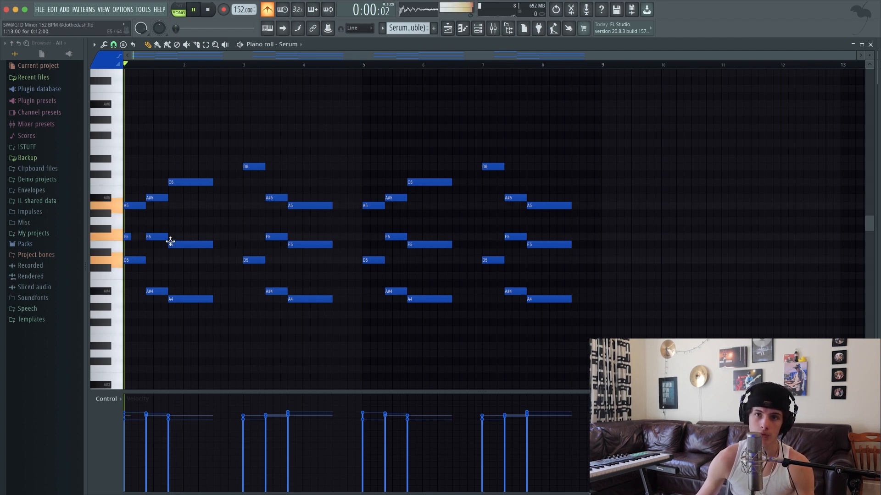
pyautogui.rightClick(139, 237)
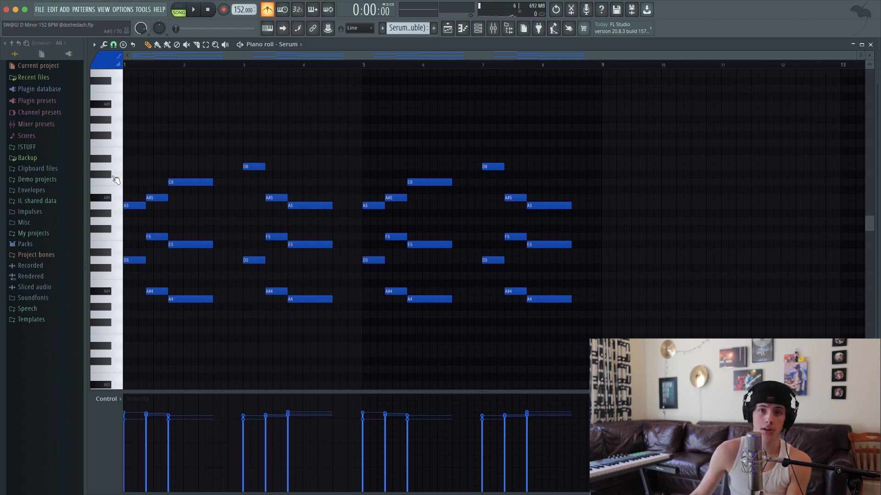
pyautogui.click(153, 260)
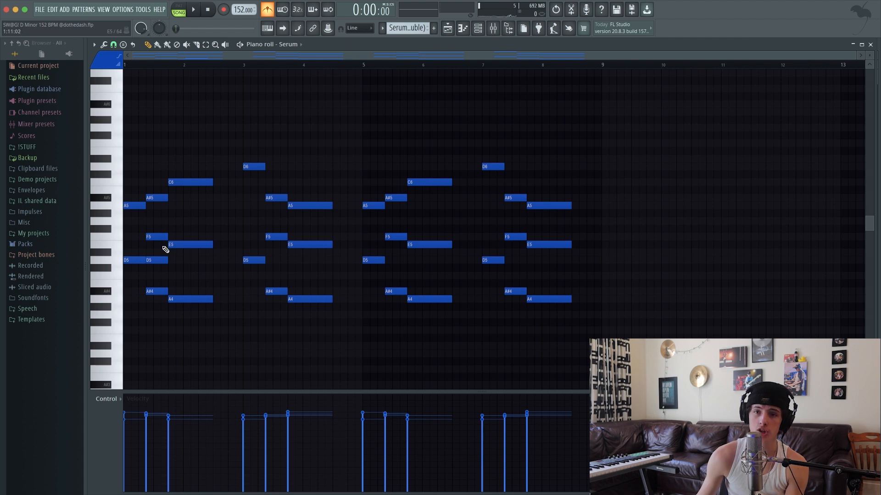
pyautogui.rightClick(153, 198)
pyautogui.press('space')
pyautogui.rightClick(159, 260)
pyautogui.click(158, 199)
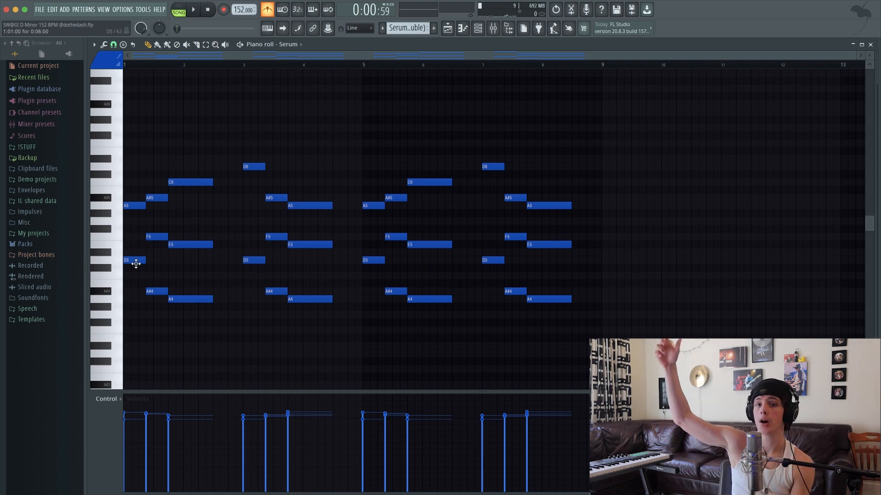
# - Try the first phrase with its C6 note lowered an octave to C5, and return the note to C6
pyautogui.moveTo(191, 185); pyautogui.dragTo(173, 275)
pyautogui.press('space')
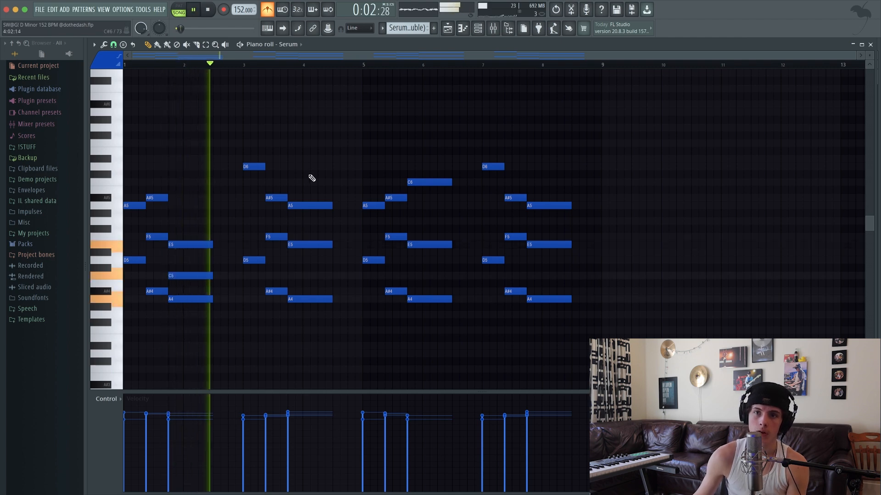
pyautogui.press('space')
pyautogui.click(206, 277)
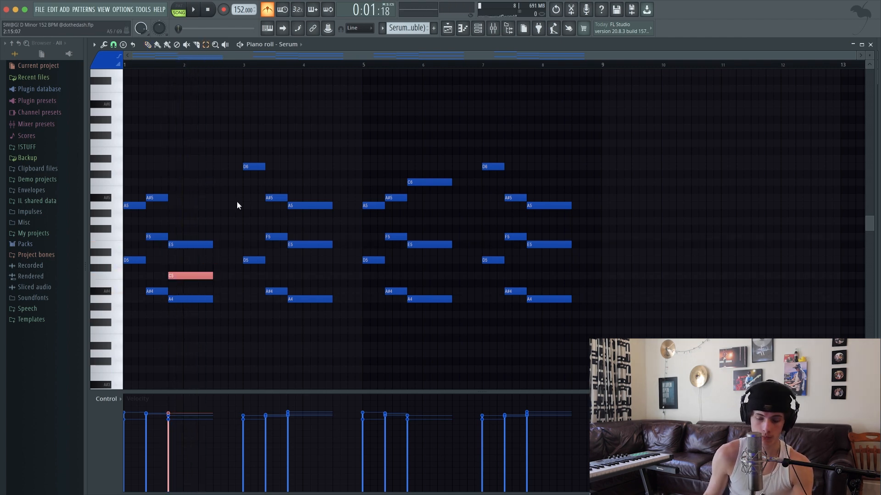
pyautogui.hotkey('ctrl', 'Up')
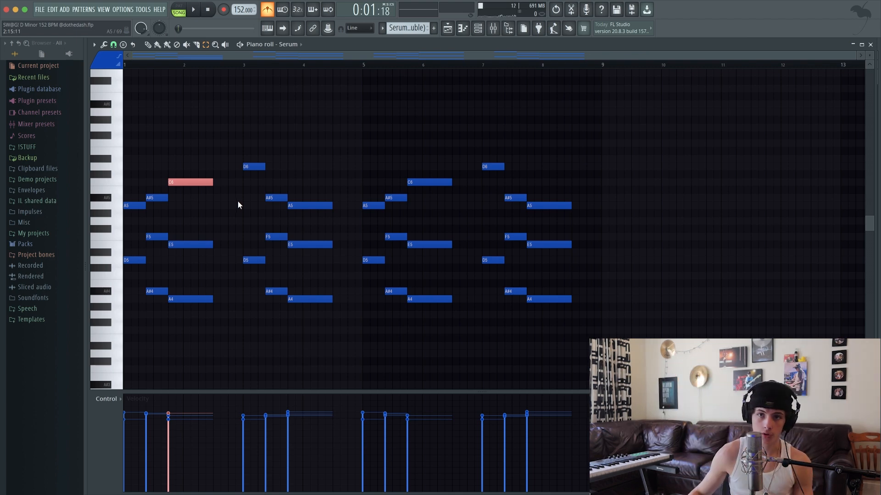
pyautogui.click(203, 200)
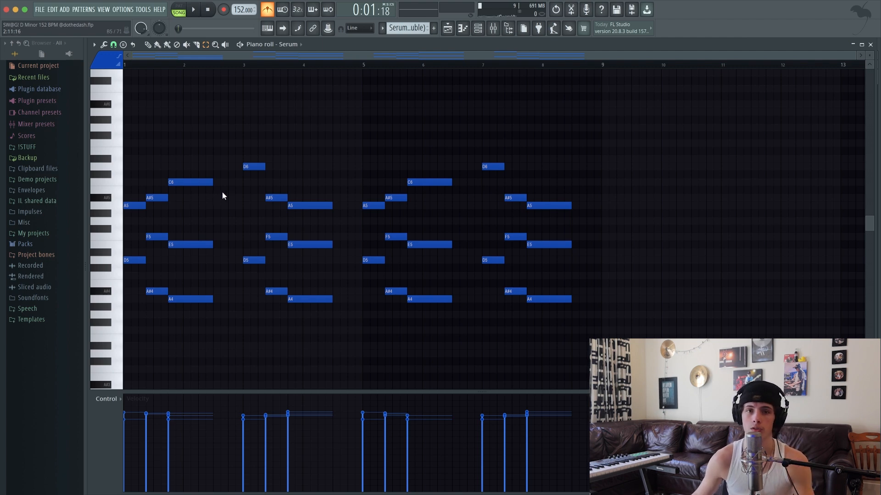
# - Play the lead's chord melody from the start to hear the original voicing
pyautogui.press('space')
pyautogui.press('space')
pyautogui.press('space')
pyautogui.scroll(3, 298, 193)
pyautogui.scroll(-6, 298, 193)
pyautogui.scroll(3, 299, 193)
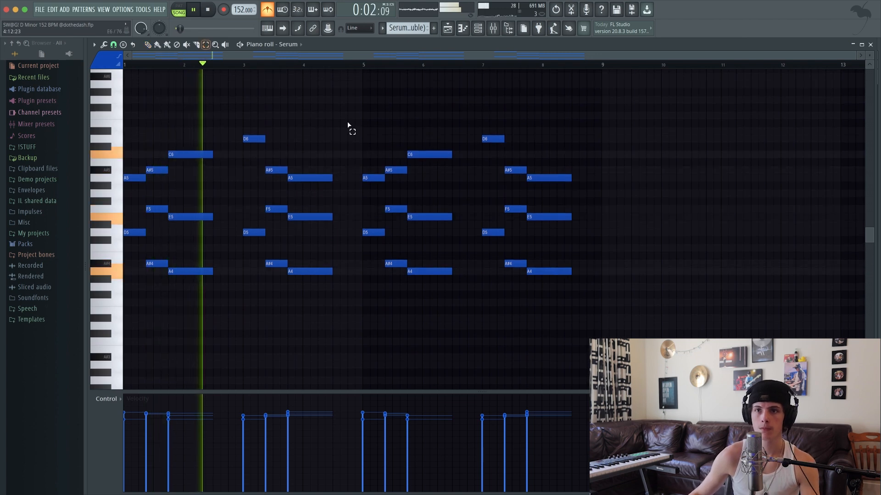
pyautogui.press('space')
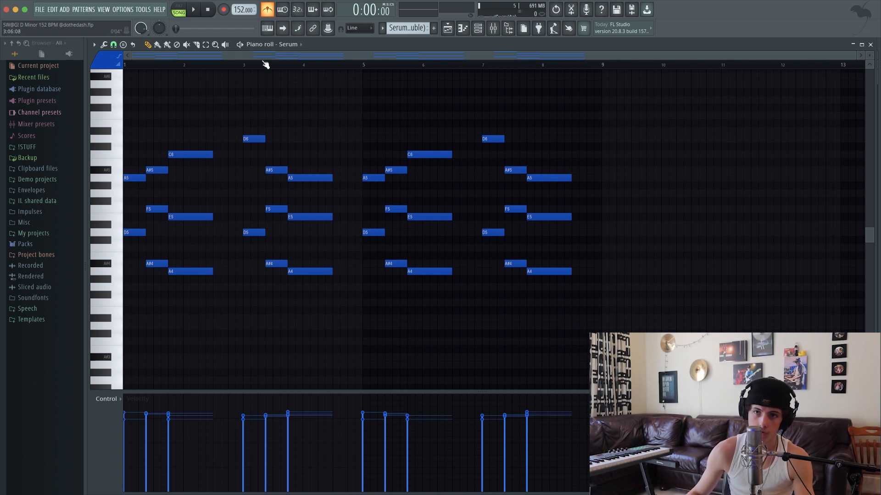
# - Play the lead melody from bar 3 to listen to its second phrase
pyautogui.click(247, 65)
pyautogui.press('space')
pyautogui.press('space')
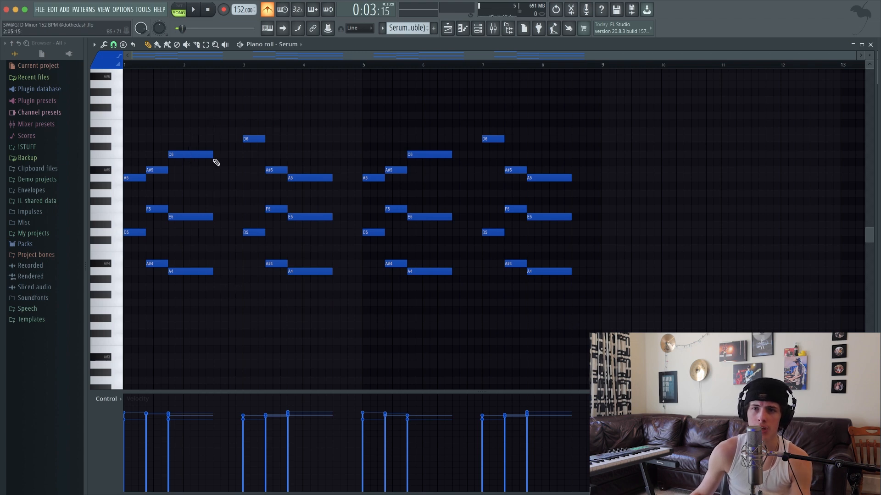
pyautogui.press('space')
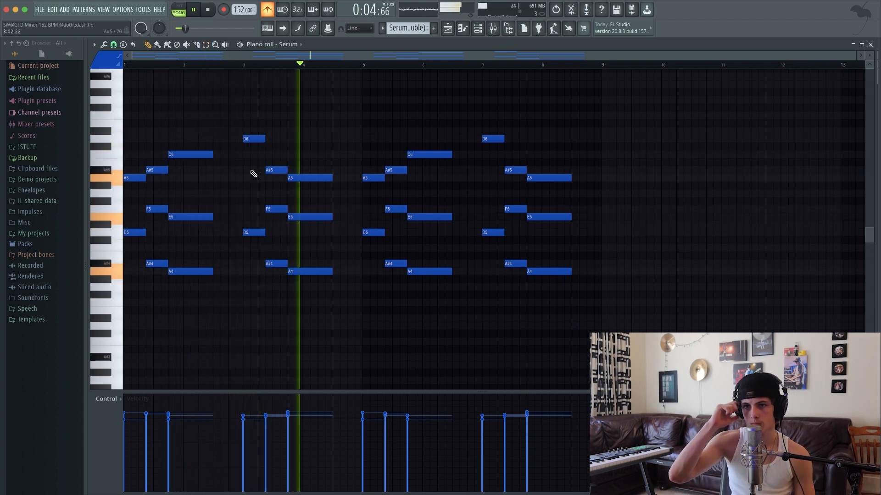
pyautogui.press('space')
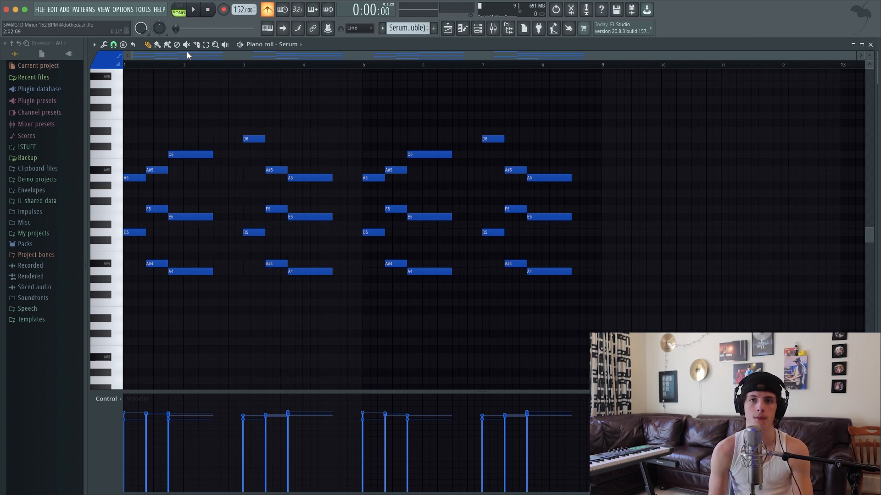
# - Examine the Fruity parametric EQ 2 on the mixer's Synth 1 track
pyautogui.press('space')
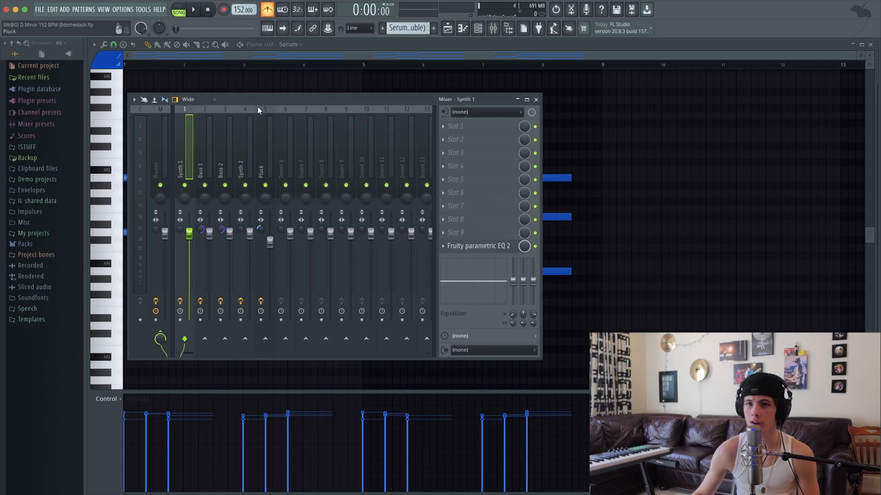
pyautogui.moveTo(258, 104); pyautogui.dragTo(297, 89)
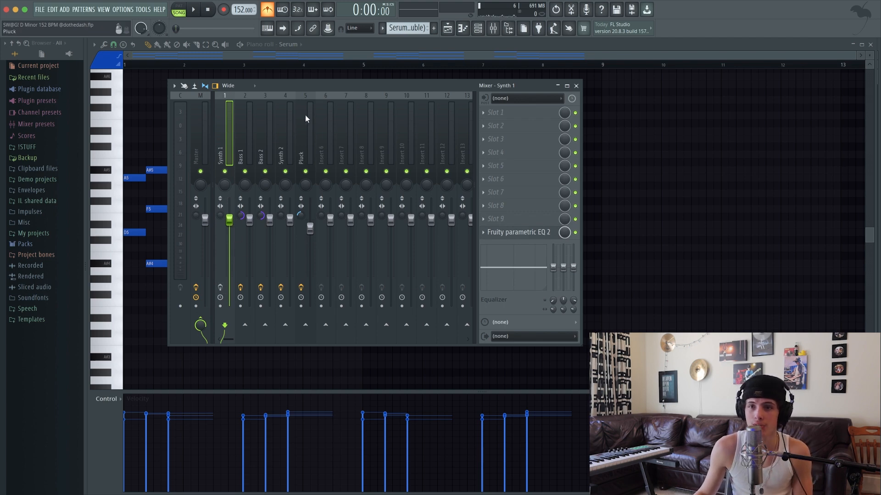
pyautogui.click(531, 236)
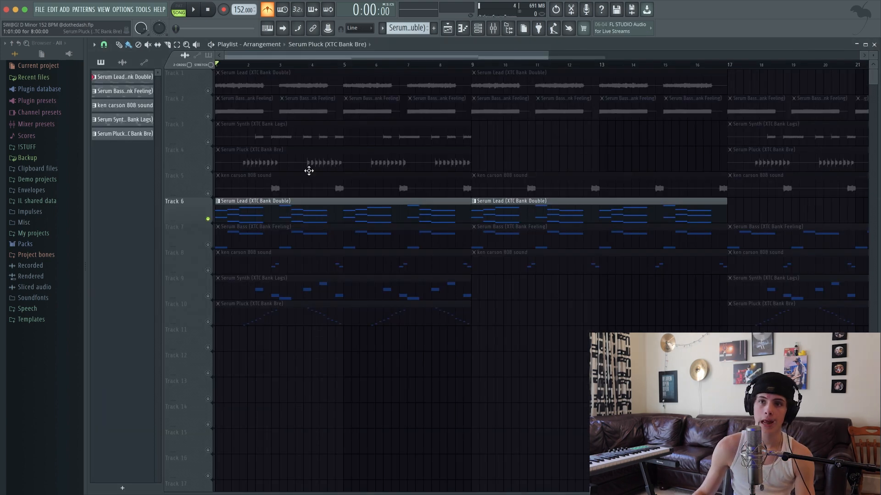
# - Solo Track 7 in the playlist, review the Serum bass preset and return to the playlist
pyautogui.rightClick(209, 245)
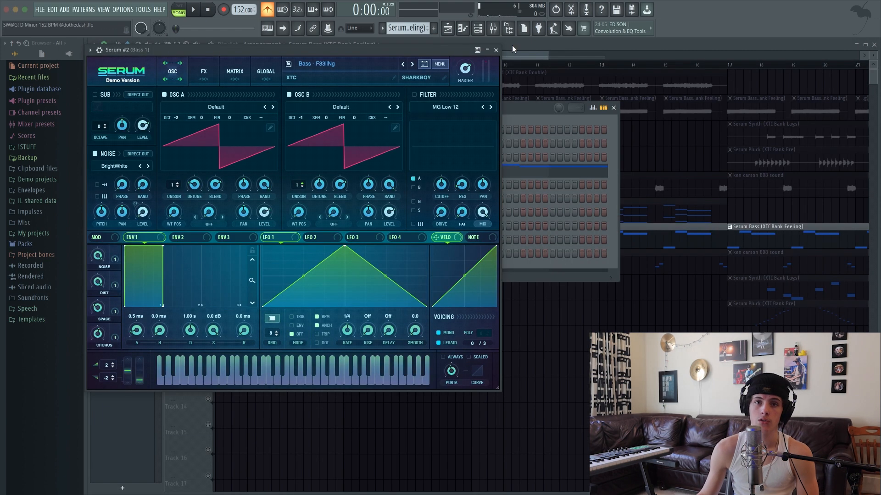
pyautogui.click(496, 50)
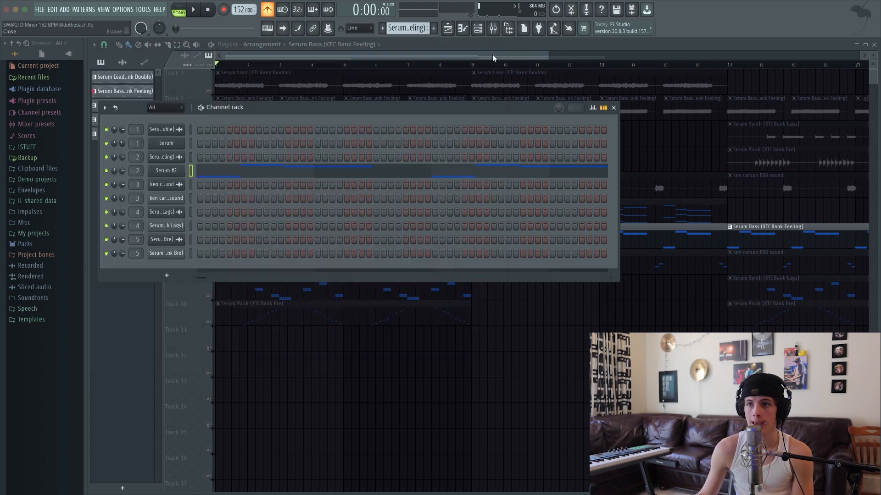
pyautogui.click(613, 108)
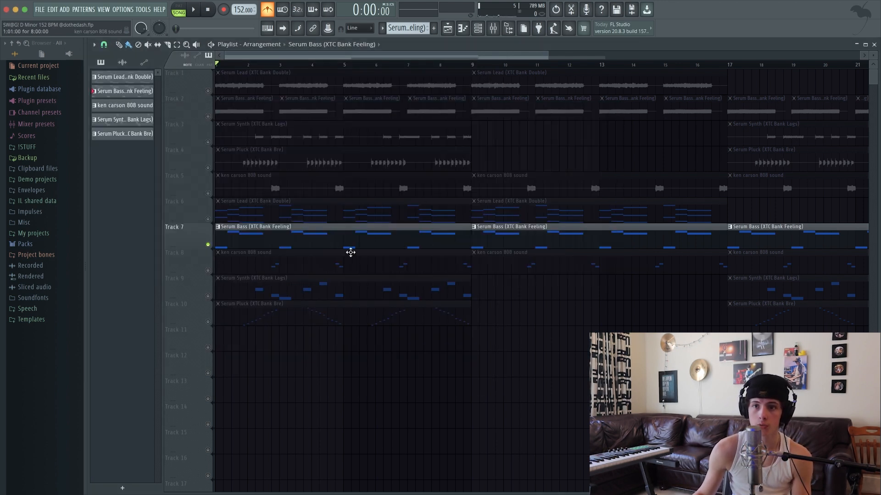
# - Open the Serum bass clip in the piano roll and play its pattern on its own from the start
pyautogui.doubleClick(336, 207)
pyautogui.hscroll(-4, 351, 54)
pyautogui.scroll(-5, 352, 250)
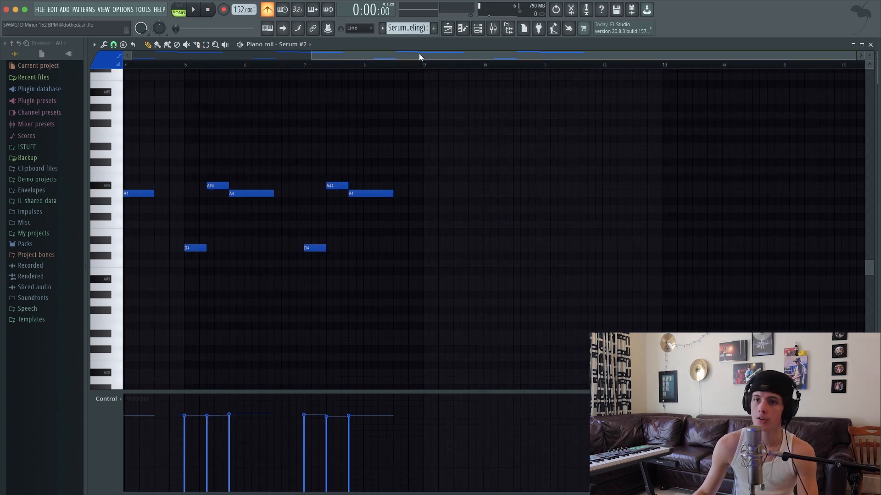
pyautogui.moveTo(419, 54); pyautogui.dragTo(245, 57)
pyautogui.click(184, 7)
pyautogui.click(190, 9)
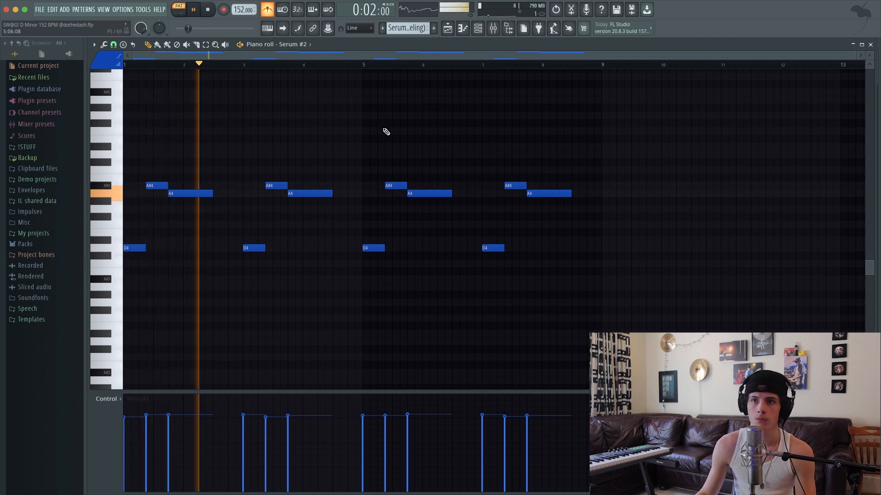
pyautogui.press('space')
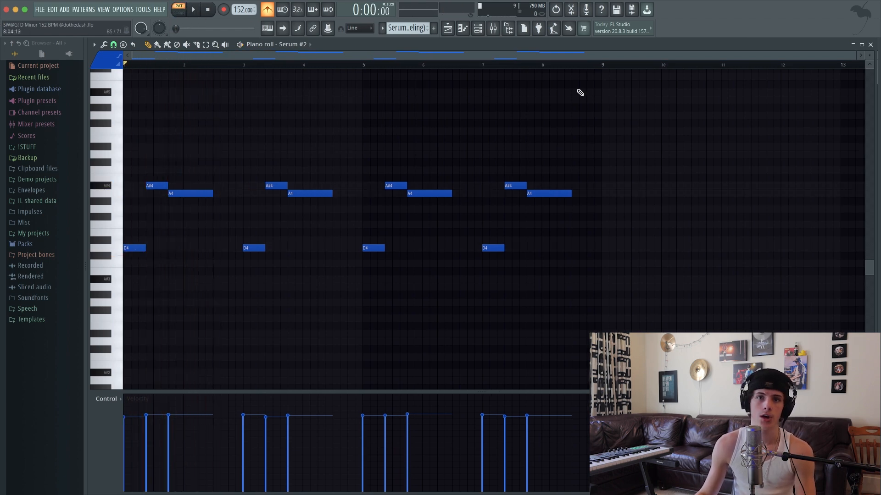
# - Return to the playlist, unmute the lead on Track 6 and play it together with the bass in song mode
pyautogui.click(873, 46)
pyautogui.click(208, 219)
pyautogui.press('l')
pyautogui.press('space')
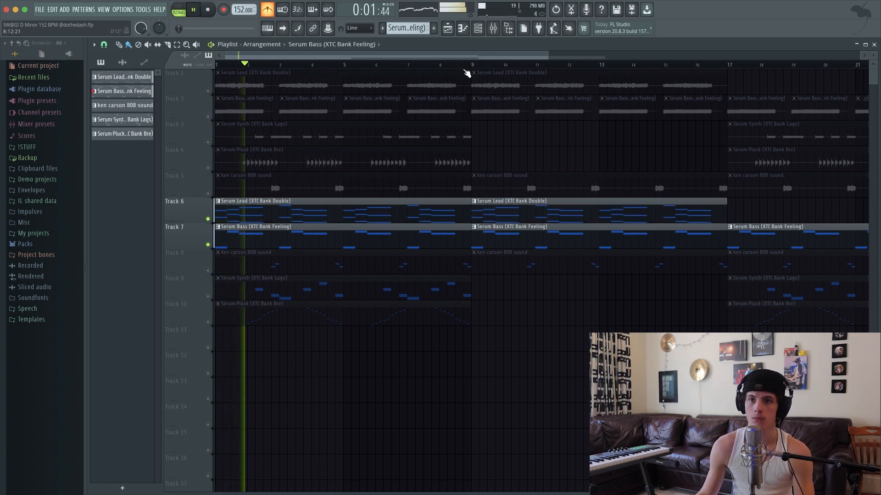
pyautogui.press('space')
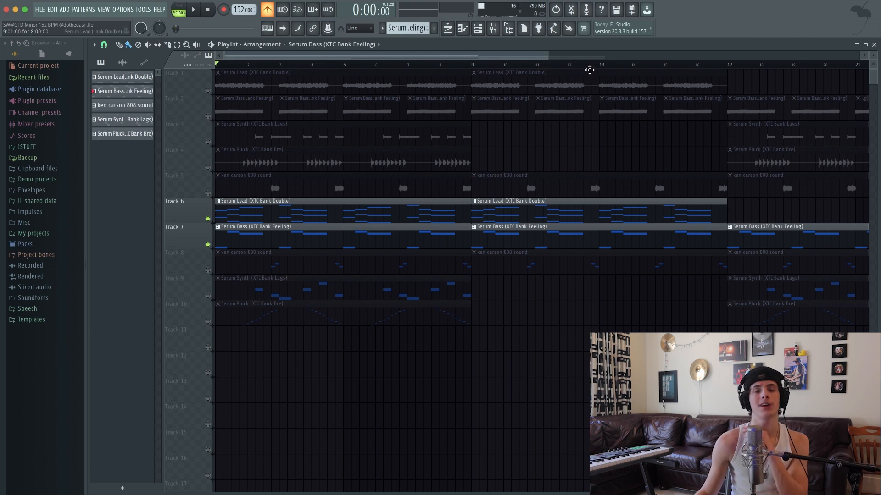
# - Review the effects on the bass tracks in the mixer and close it
pyautogui.click(493, 29)
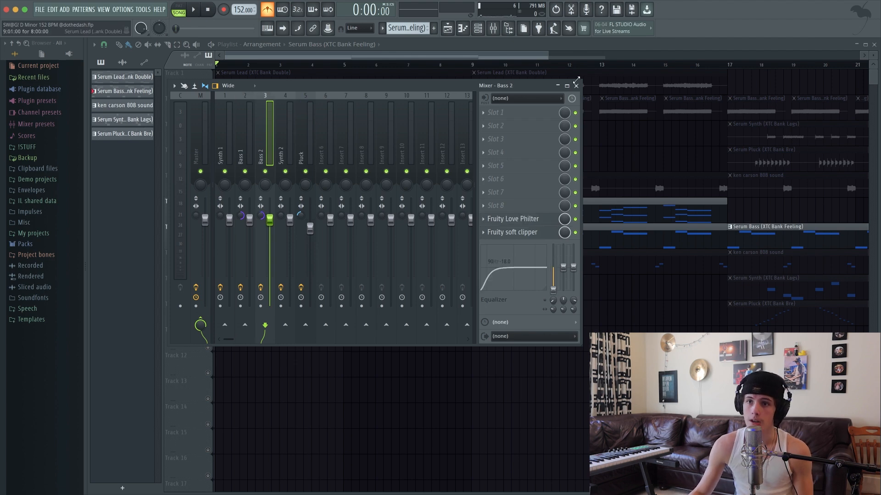
pyautogui.click(577, 86)
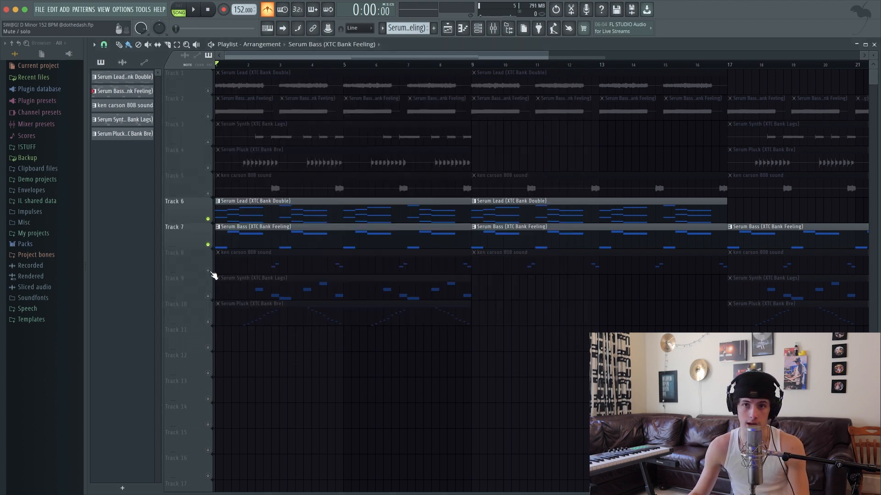
# - Unmute Track 8 and review the sample settings of the ken carson 808 sound
pyautogui.click(208, 271)
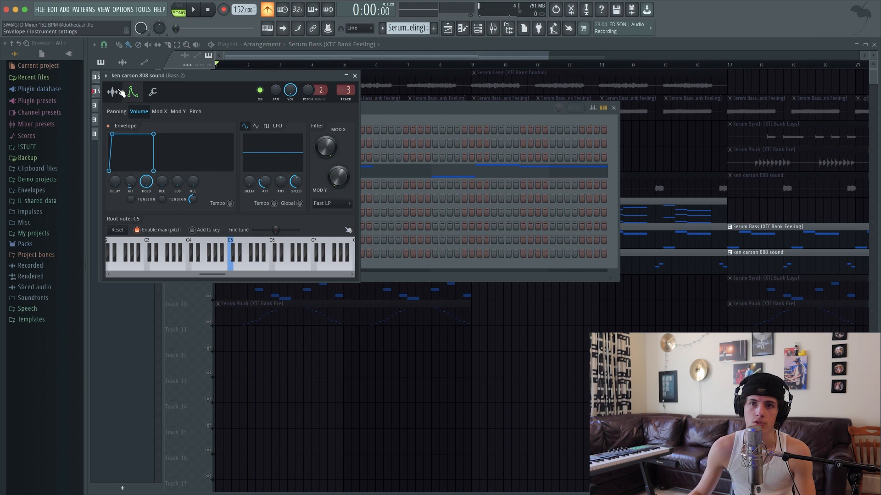
pyautogui.click(117, 92)
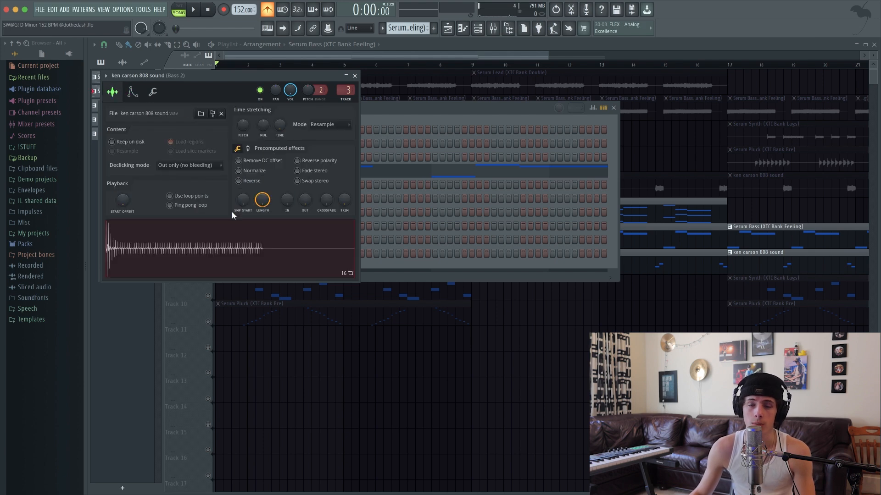
pyautogui.click(355, 76)
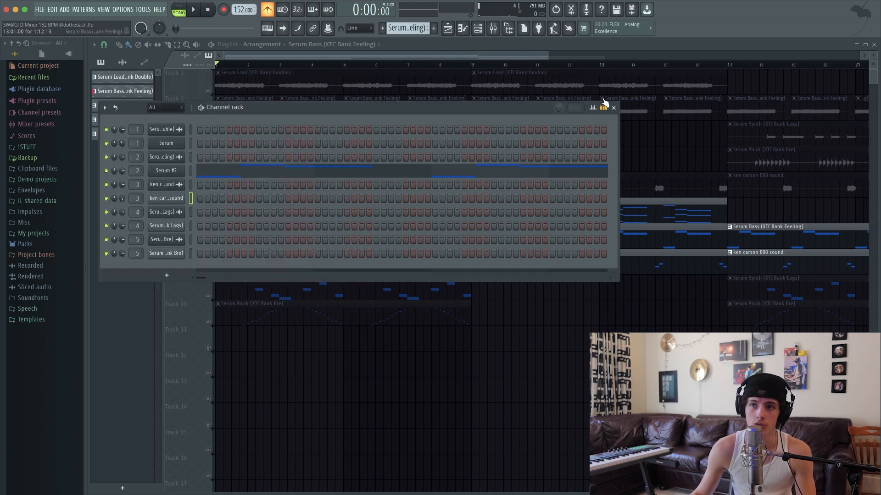
pyautogui.click(614, 107)
# - Open the ken carson 808 sound clip in the piano roll and play its pattern on its own
pyautogui.doubleClick(331, 265)
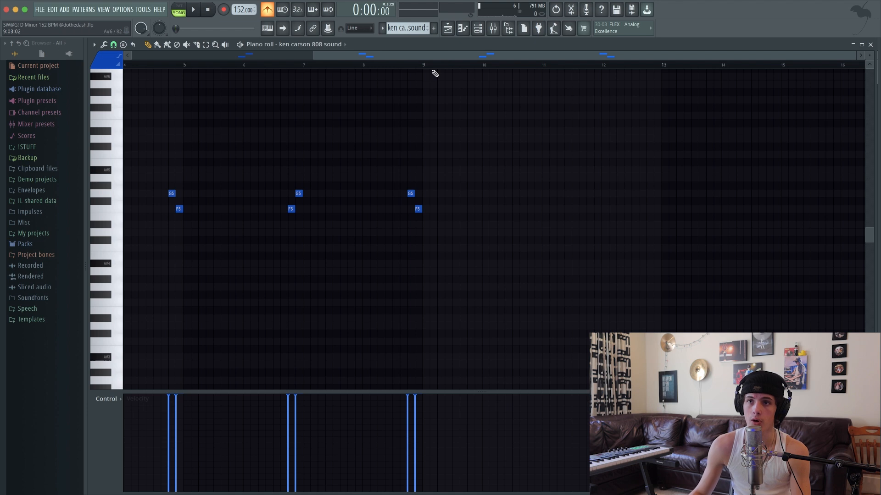
pyautogui.moveTo(434, 54); pyautogui.dragTo(147, 78)
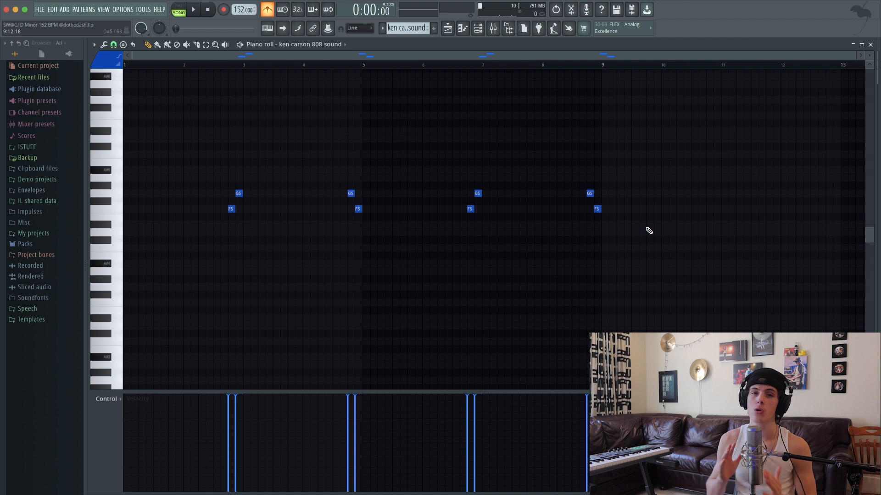
pyautogui.press('l')
pyautogui.press('space')
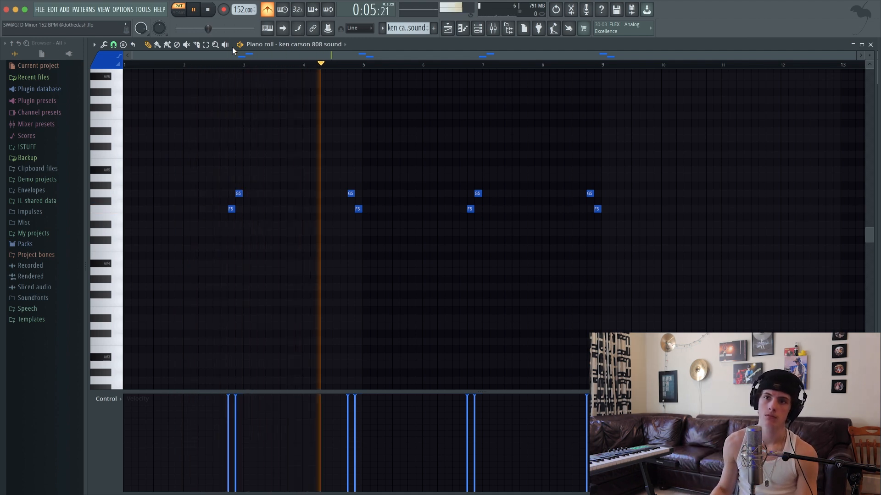
# - Stop playback and solo the Bass 2 track in the mixer
pyautogui.press('space')
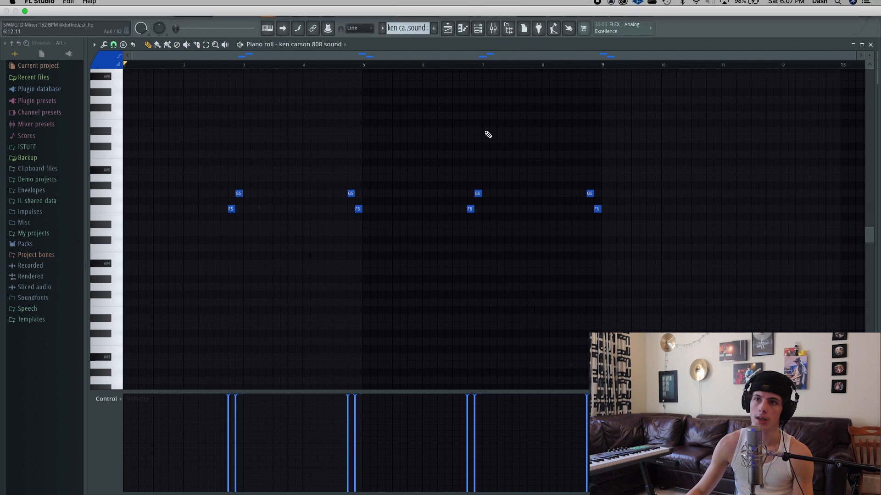
pyautogui.click(493, 28)
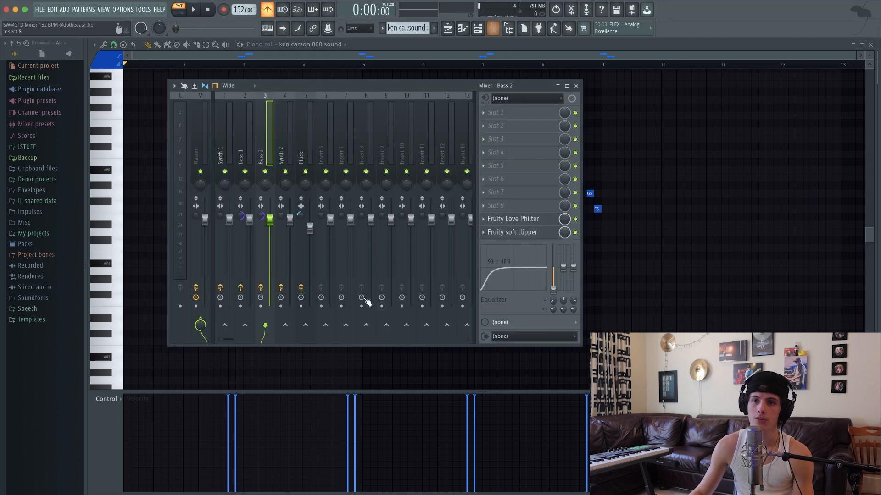
pyautogui.rightClick(274, 168)
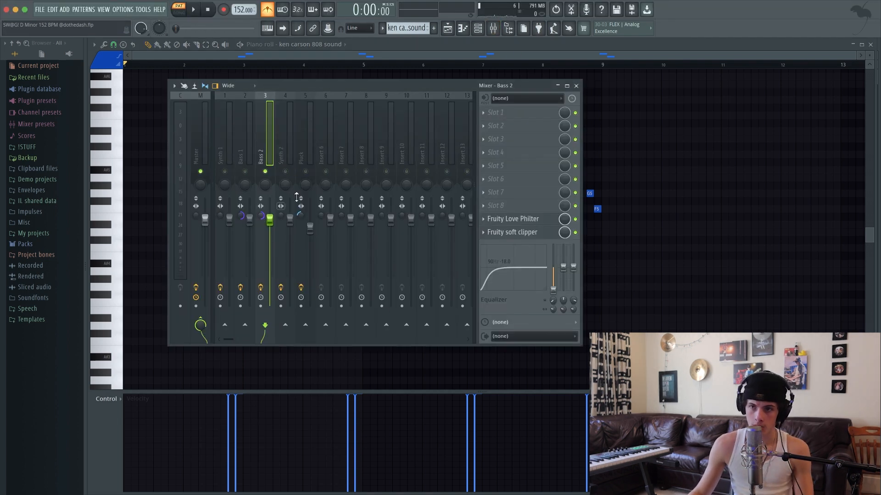
# - Load the Simple lowpass preset in Fruity Love Philter on Bass 2 and close the plugin window
pyautogui.click(517, 221)
pyautogui.click(520, 220)
pyautogui.click(519, 219)
pyautogui.click(97, 64)
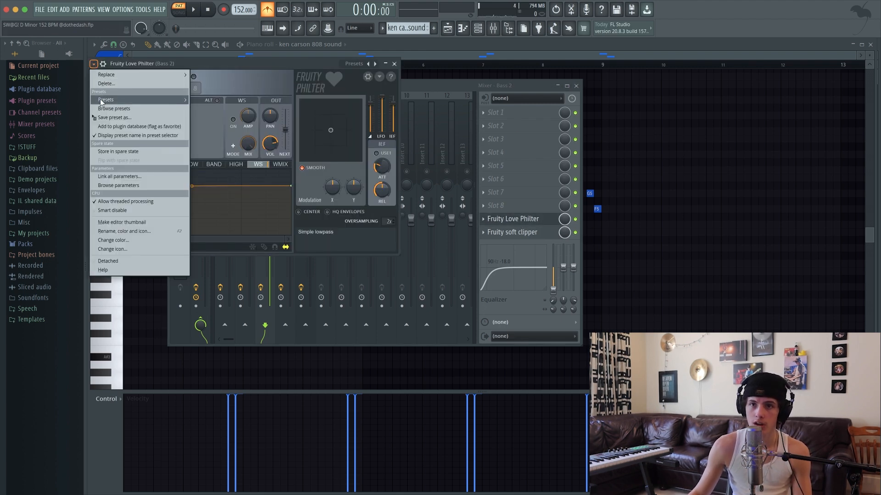
pyautogui.moveTo(121, 97)
pyautogui.click(235, 113)
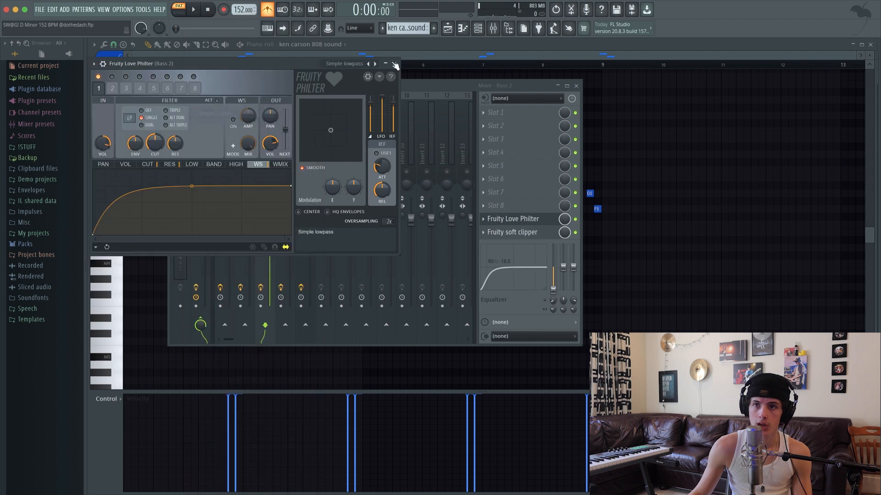
pyautogui.click(394, 64)
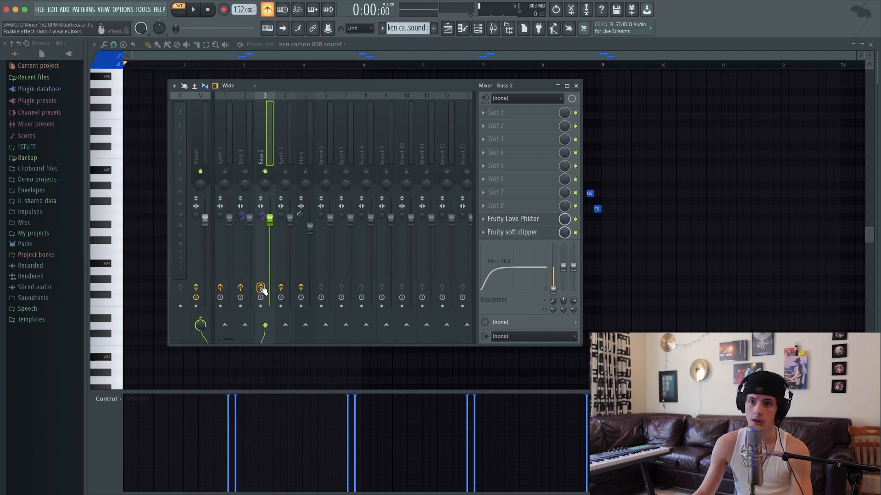
# - Toggle the effects on Bass 2 and play the ken carson 808 sound pattern to compare the sound
pyautogui.click(260, 288)
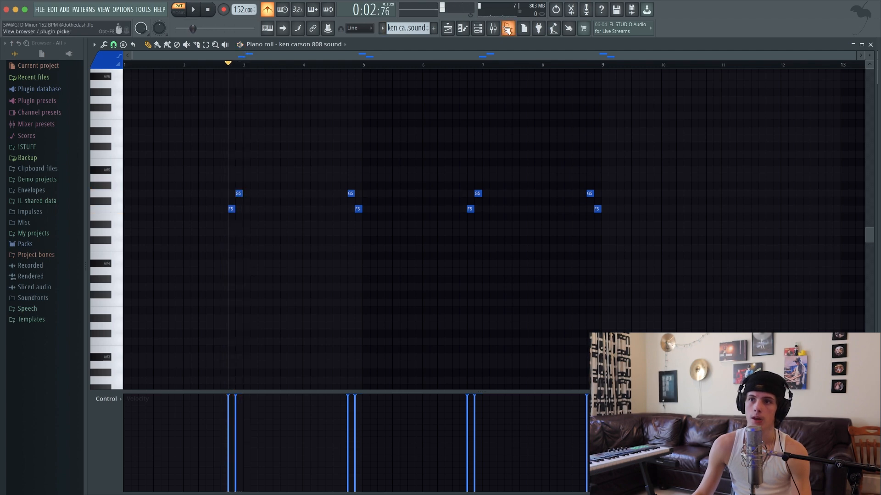
pyautogui.press('F9')
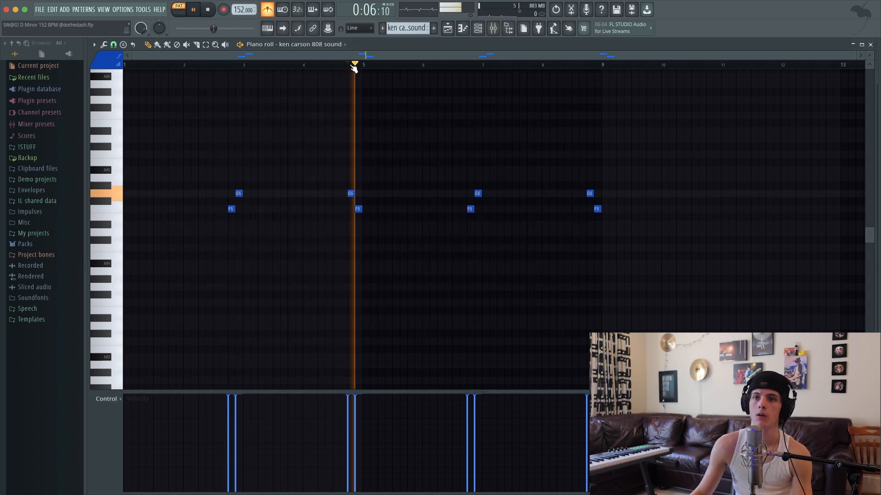
pyautogui.press('space')
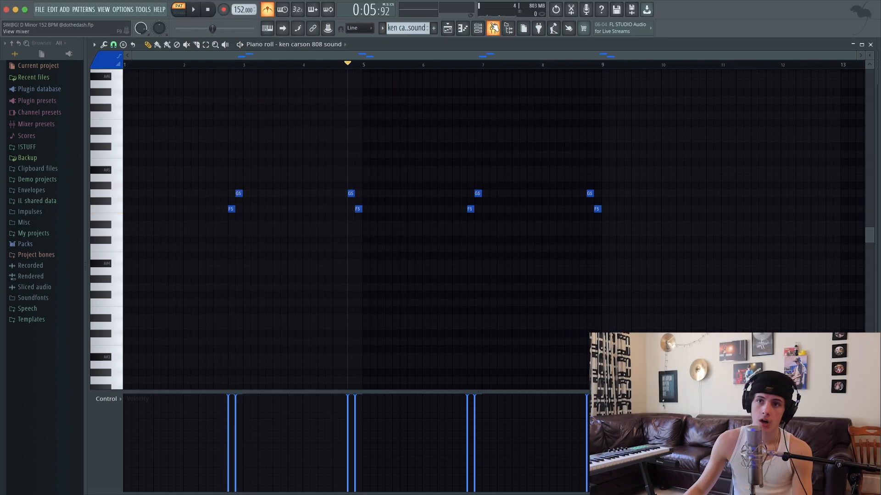
pyautogui.click(493, 28)
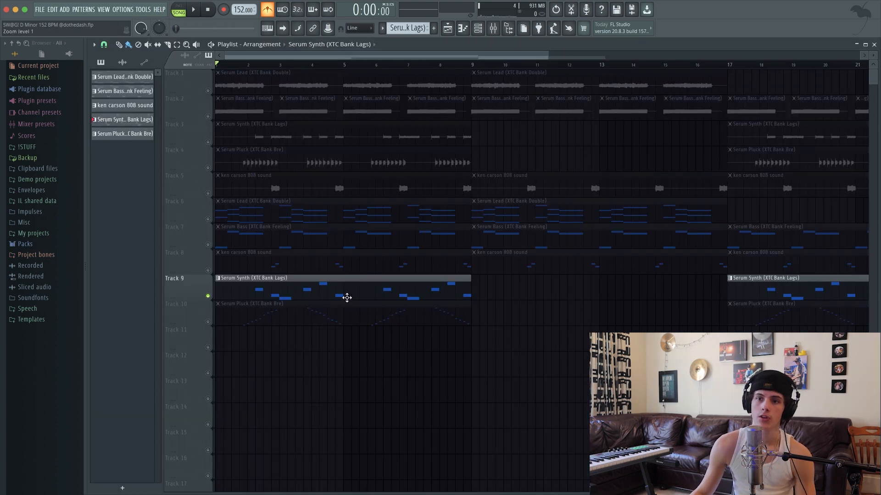
# - Play the Serum Synth (XTC Bank Lags) pattern from Track 9 in the piano roll and lengthen its A#5 note just before bar 7
pyautogui.doubleClick(347, 297)
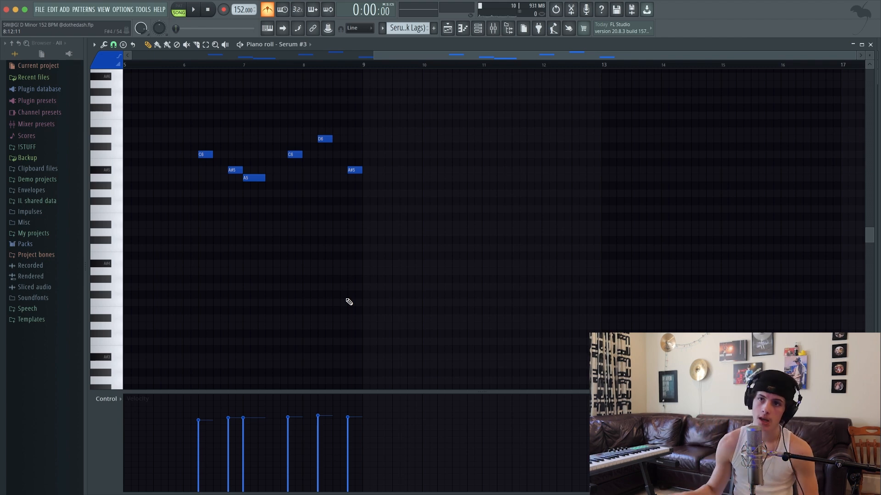
pyautogui.moveTo(507, 56); pyautogui.dragTo(218, 32)
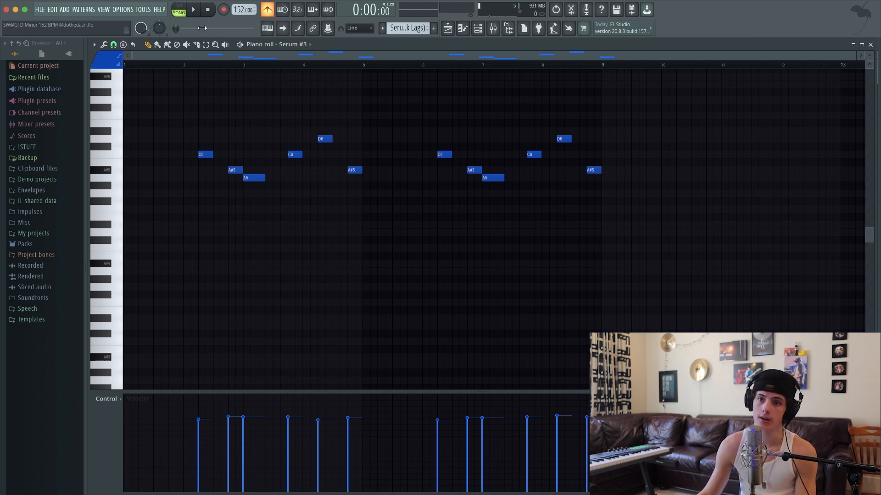
pyautogui.click(193, 10)
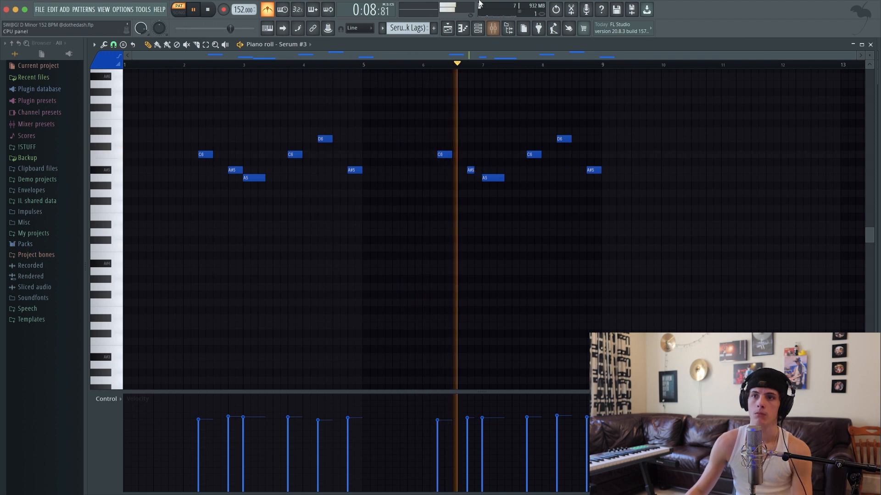
pyautogui.moveTo(474, 171); pyautogui.dragTo(481, 172)
pyautogui.press('space')
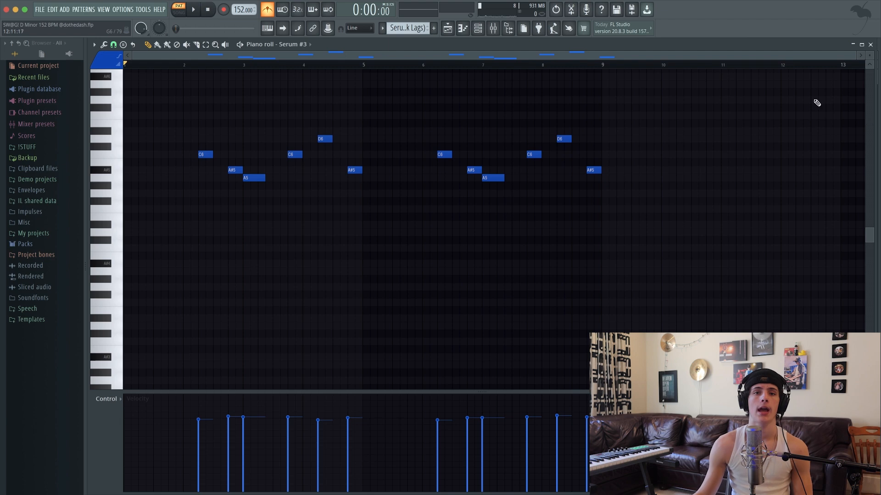
# - Reopen the Serum Synth clip from the playlist and review its notes from bar 1
pyautogui.click(870, 44)
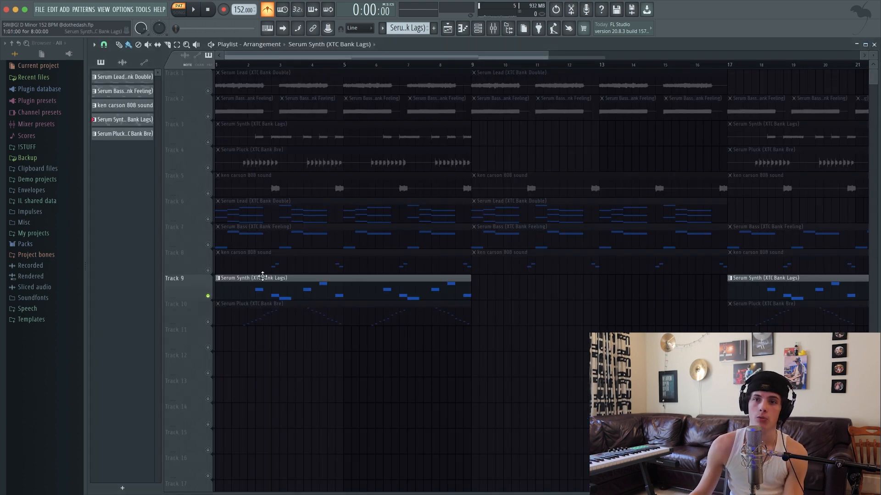
pyautogui.doubleClick(257, 289)
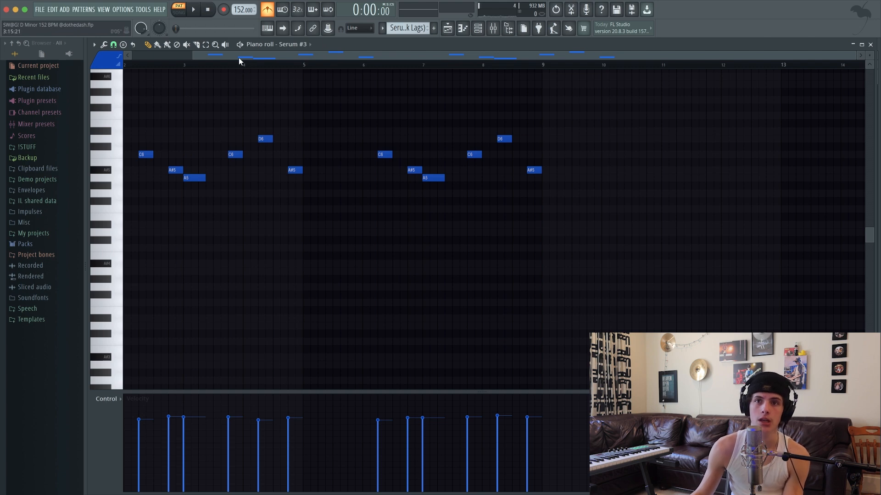
pyautogui.moveTo(238, 57); pyautogui.dragTo(171, 54)
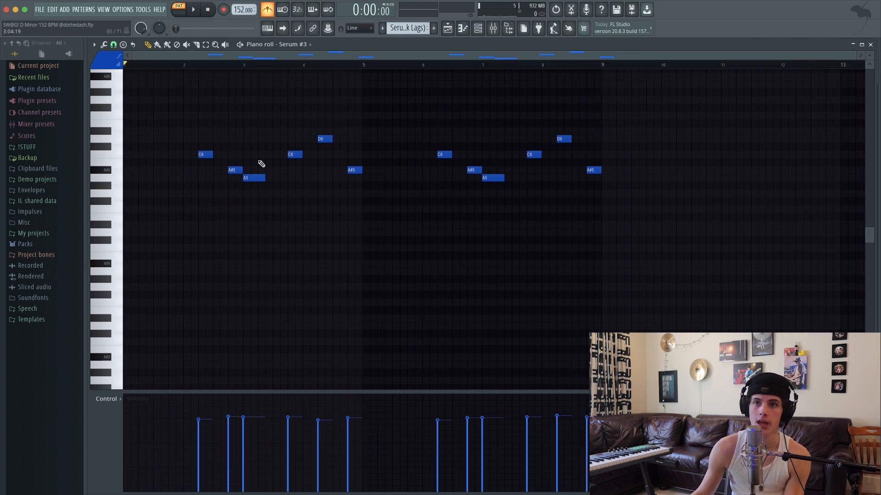
# - In the Serum Lead (XTC Bank Double) piano roll, delete the muted D5 note and the opening C6 note, and return to the playlist
pyautogui.click(870, 44)
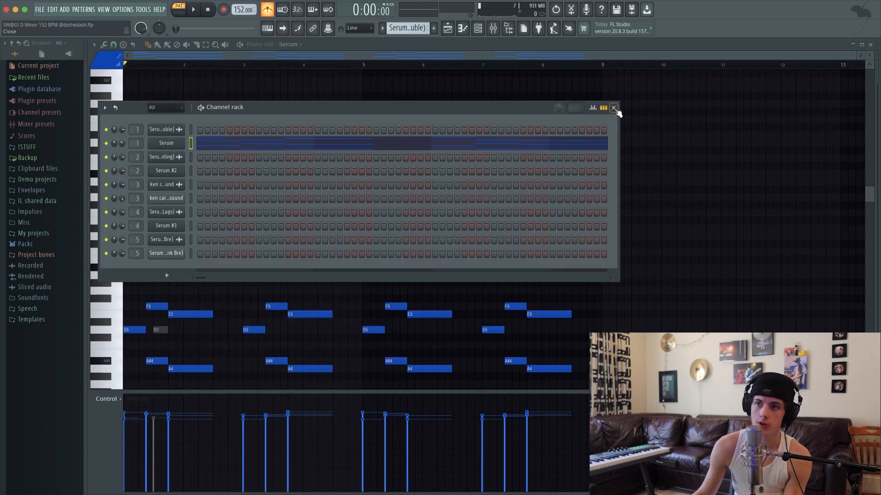
pyautogui.click(614, 108)
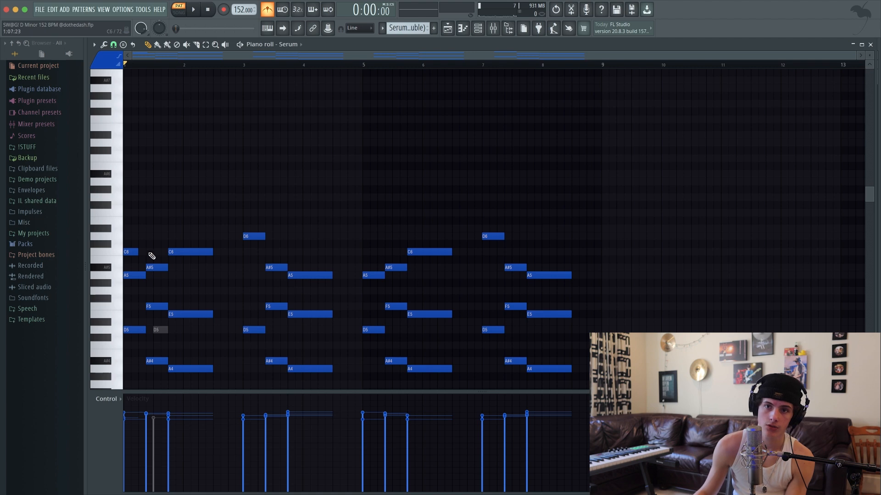
pyautogui.rightClick(167, 330)
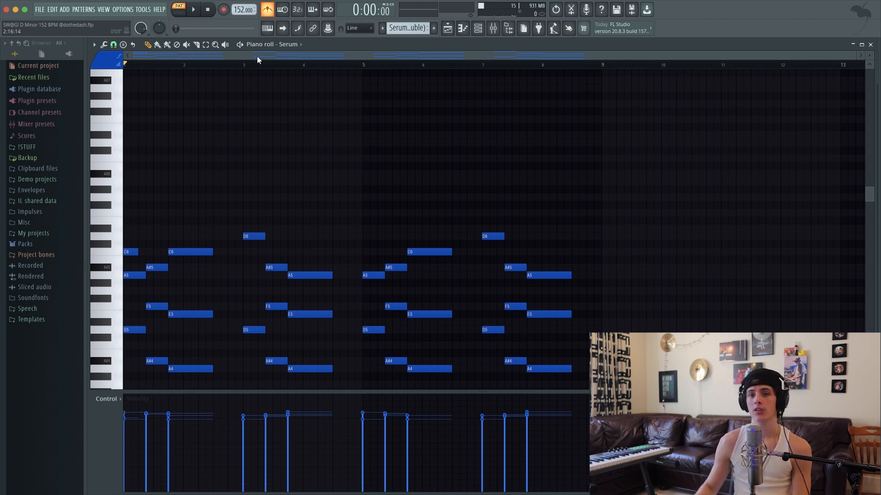
pyautogui.rightClick(137, 253)
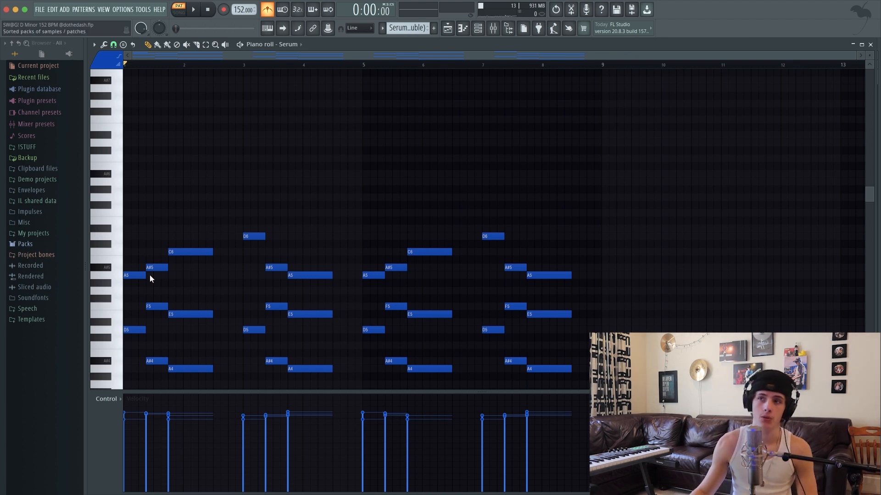
pyautogui.click(870, 44)
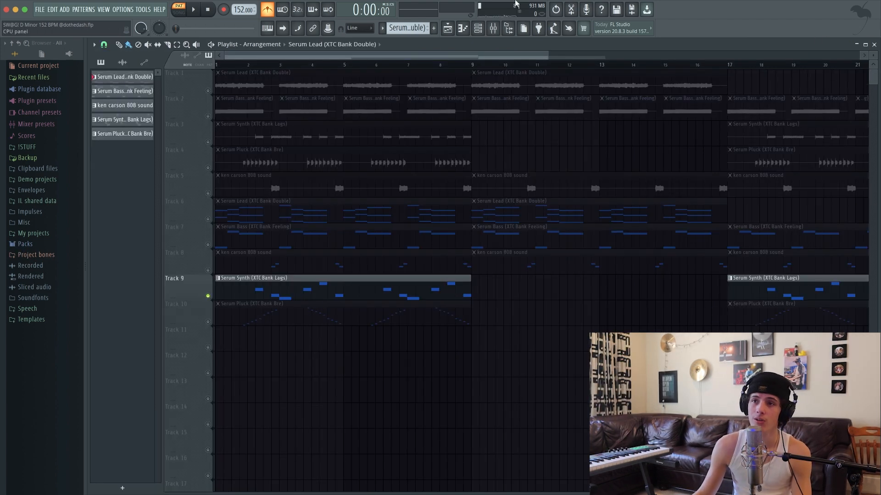
# - Review the Fruity parametric EQ 2 and Fruity Flangus settings on the Synth 2 mixer track
pyautogui.click(494, 28)
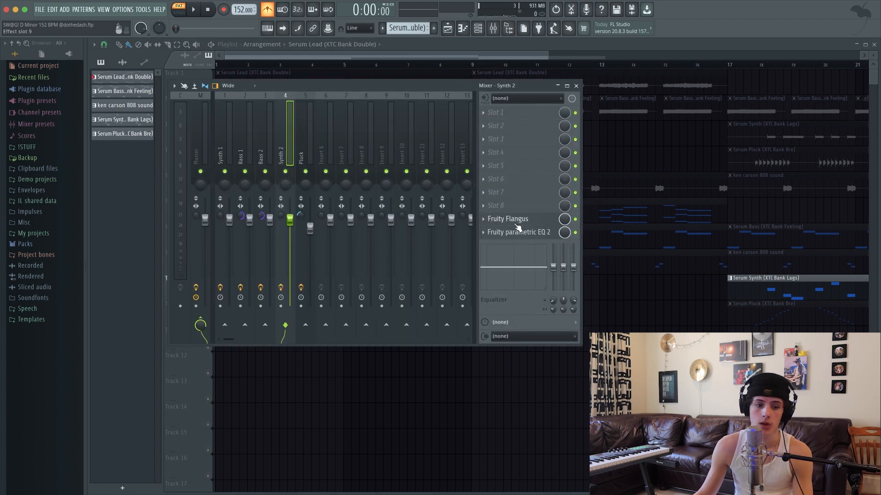
pyautogui.click(533, 232)
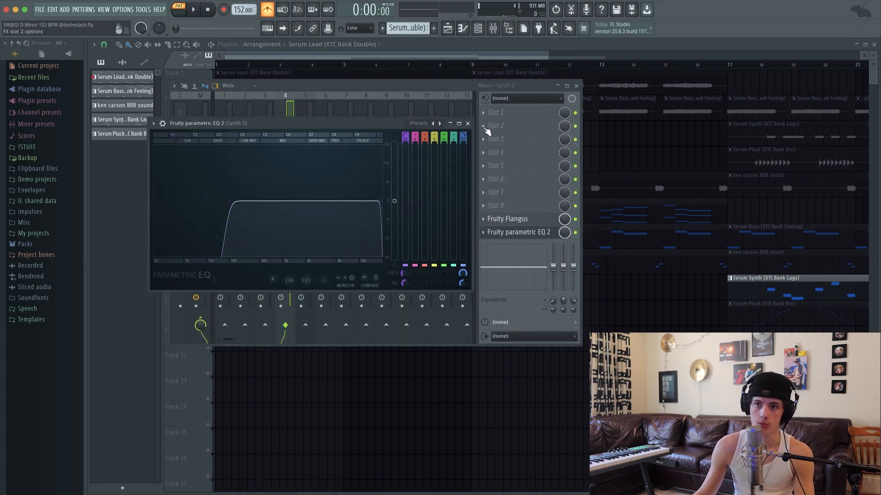
pyautogui.click(468, 123)
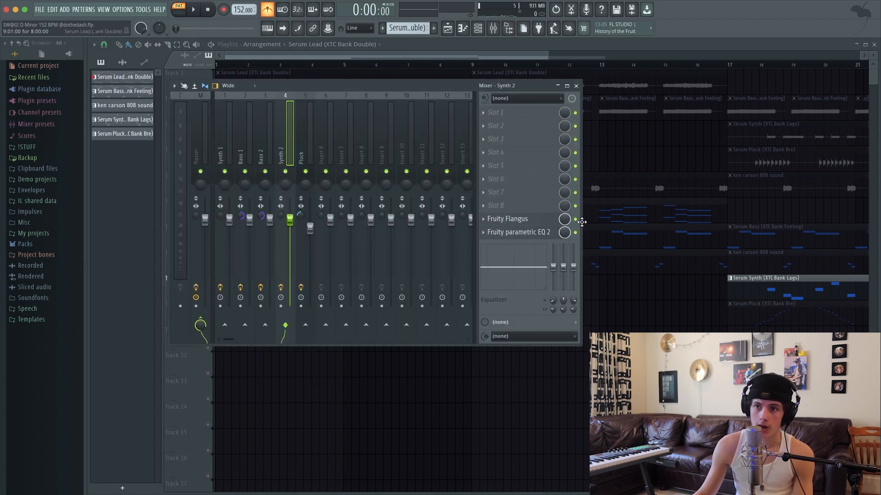
pyautogui.click(528, 220)
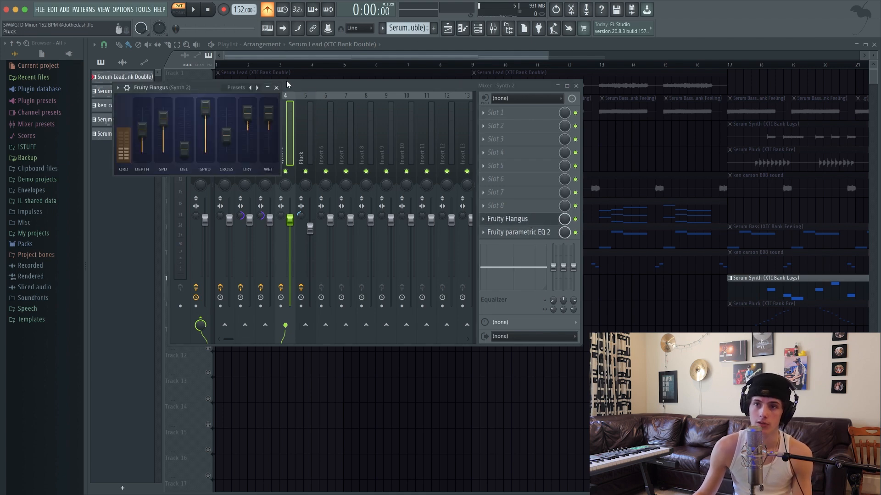
# - Replace the Fruity Flangus on Synth 2 with a fresh Fruity Flangus and close its window
pyautogui.click(509, 219)
pyautogui.rightClick(514, 221)
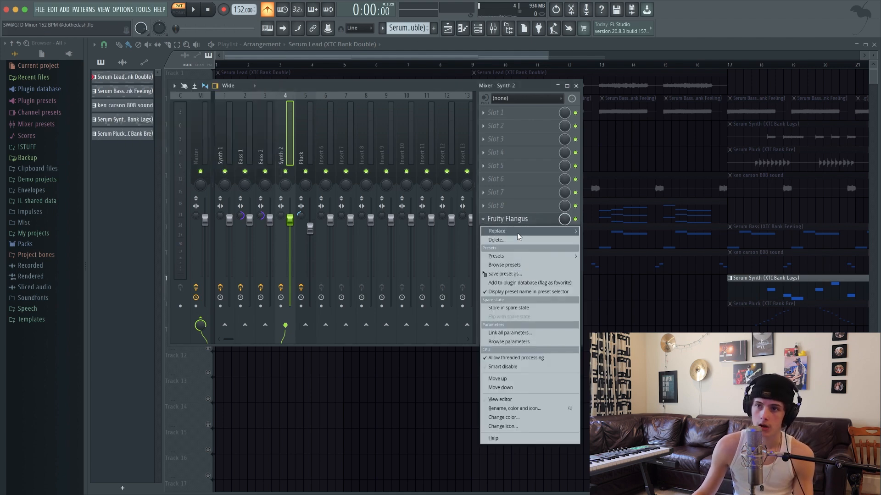
pyautogui.moveTo(517, 233)
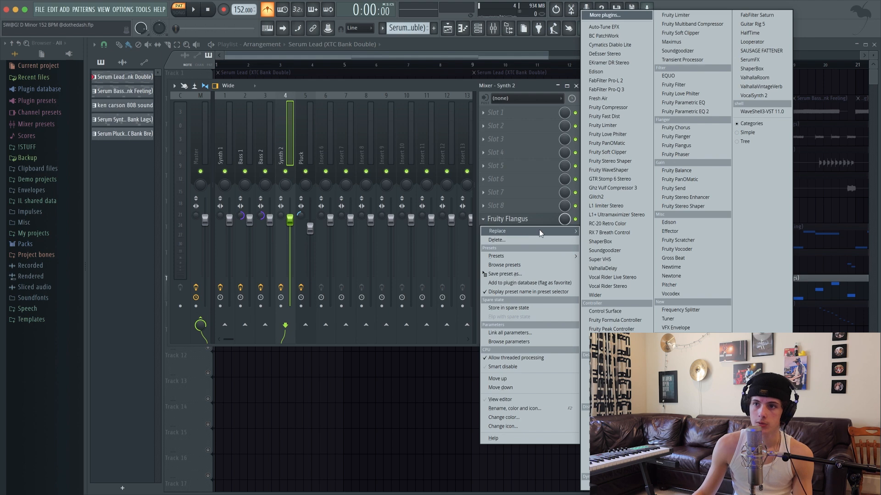
pyautogui.click(698, 144)
pyautogui.click(277, 88)
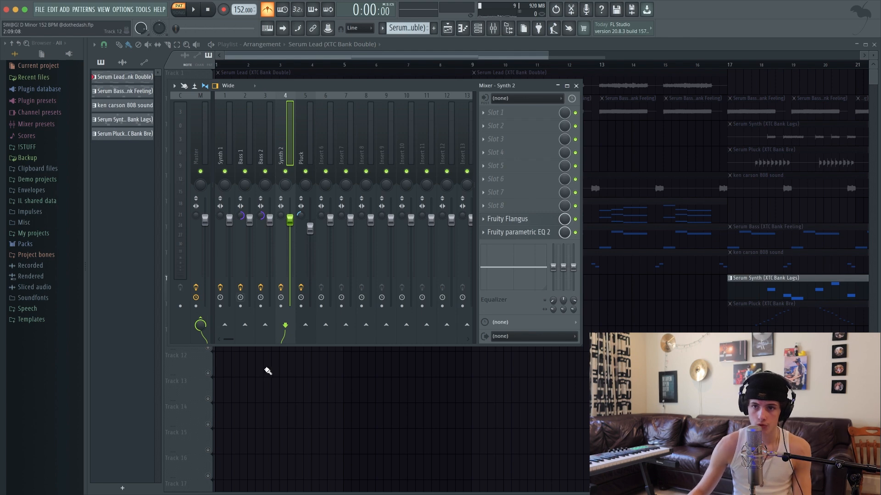
# - Play the Track 9 Serum Synth in song mode and listen to its effects with Synth 2 soloed in the mixer
pyautogui.click(493, 28)
pyautogui.press('space')
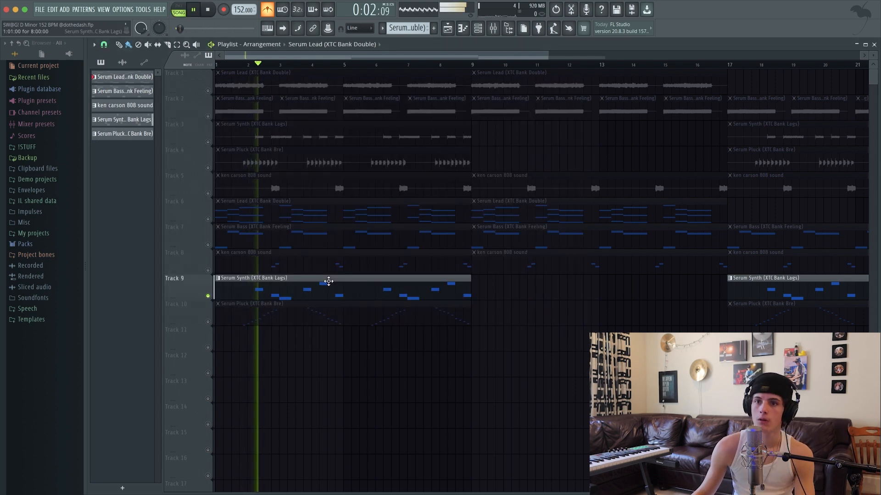
pyautogui.click(493, 28)
pyautogui.press('space')
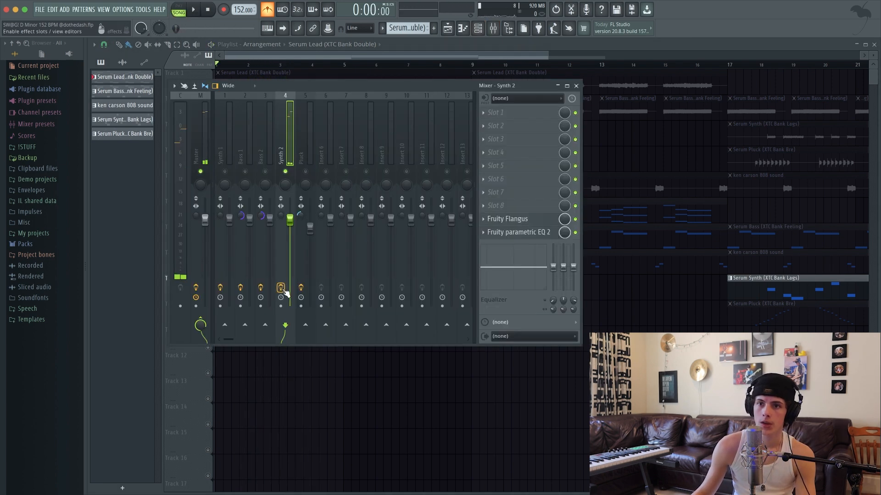
pyautogui.press('space')
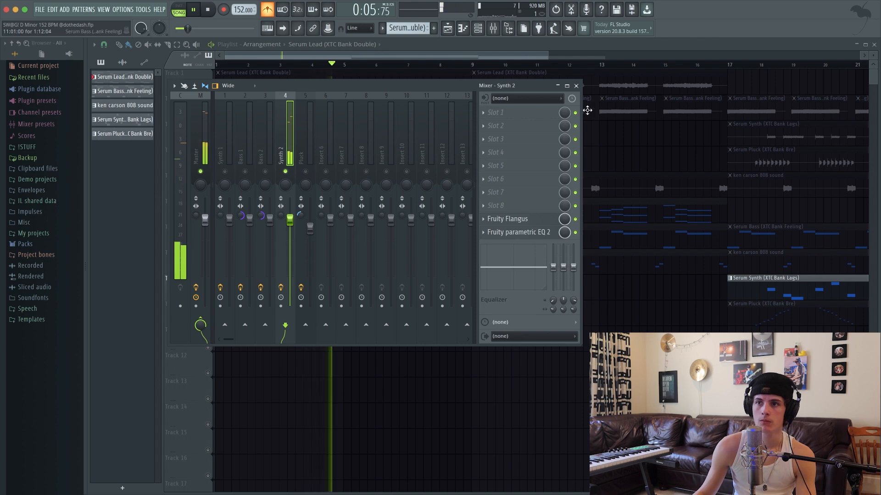
pyautogui.press('space')
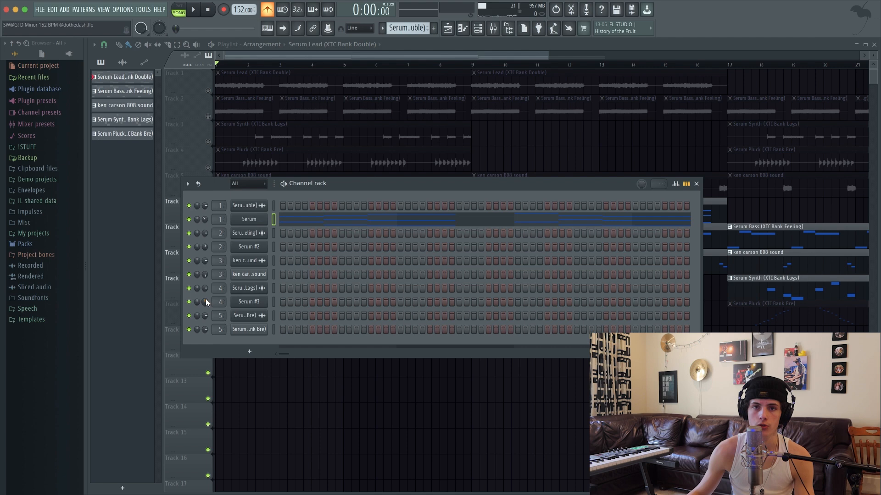
# - Play the lead, bass, 808 and synth on Tracks 6 to 9 together and close the channel rack
pyautogui.press('space')
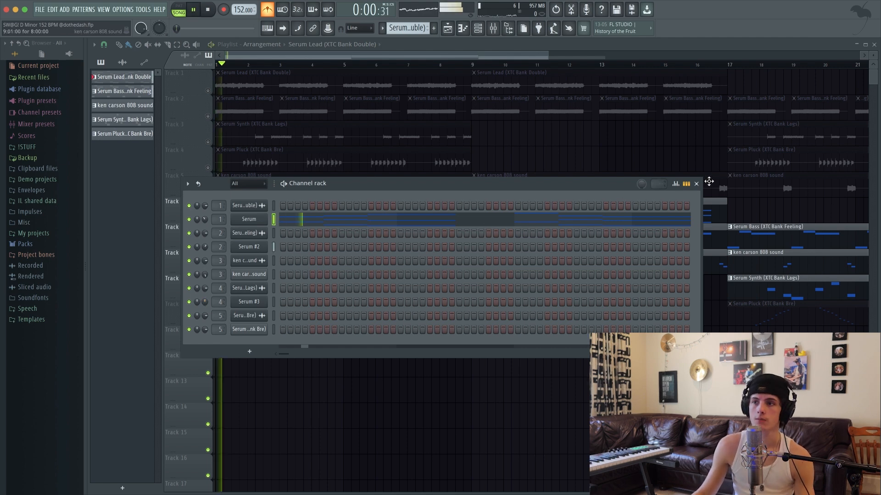
pyautogui.click(697, 183)
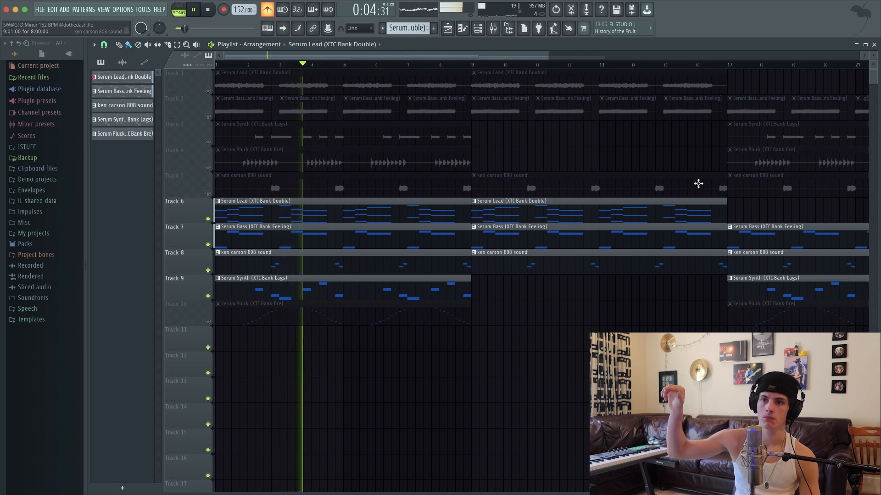
# - Stop playback, solo Track 10 in the playlist and open its Serum Pluck pattern in the piano roll
pyautogui.press('space')
pyautogui.doubleClick(215, 320)
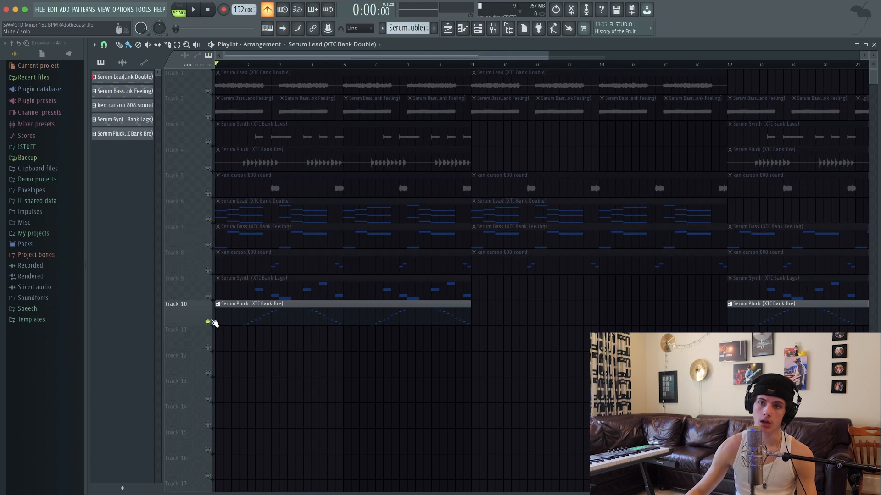
pyautogui.moveTo(433, 52); pyautogui.dragTo(363, 58)
pyautogui.scroll(3, 510, 246)
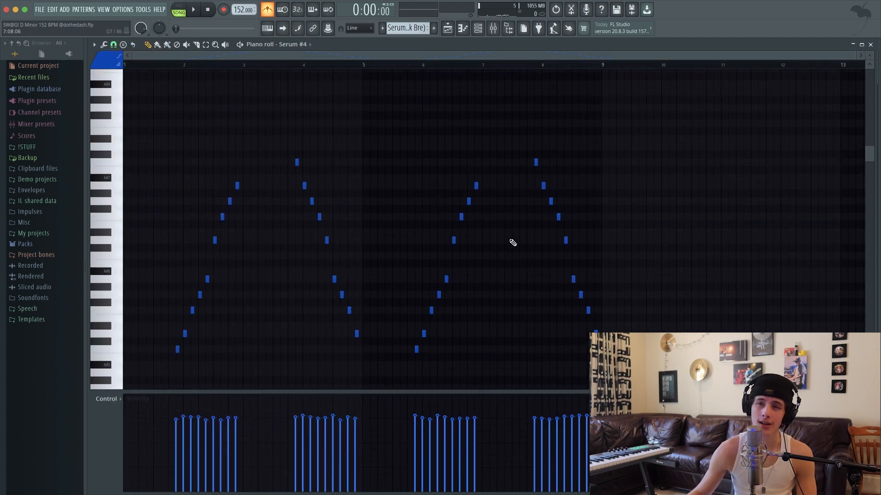
pyautogui.scroll(-3, 525, 259)
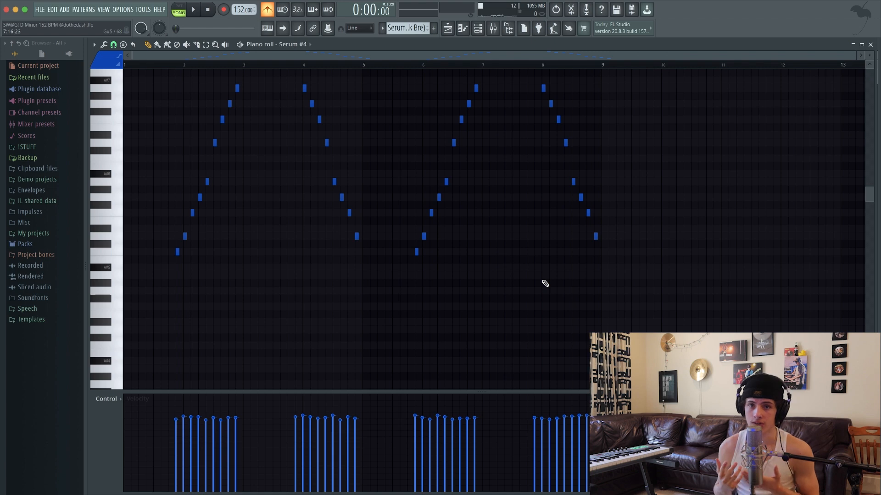
# - Play the Serum Pluck pattern and examine its rising and falling note runs in the piano roll
pyautogui.press('space')
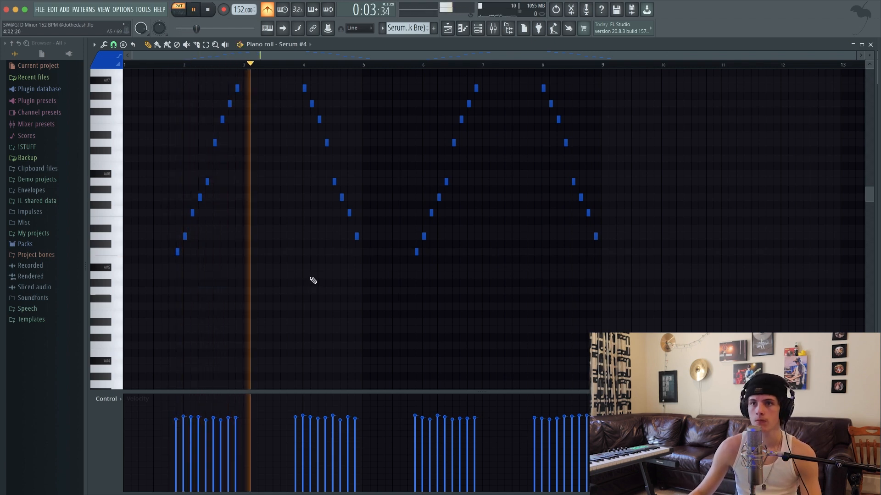
pyautogui.scroll(4, 314, 281)
pyautogui.scroll(-3, 315, 282)
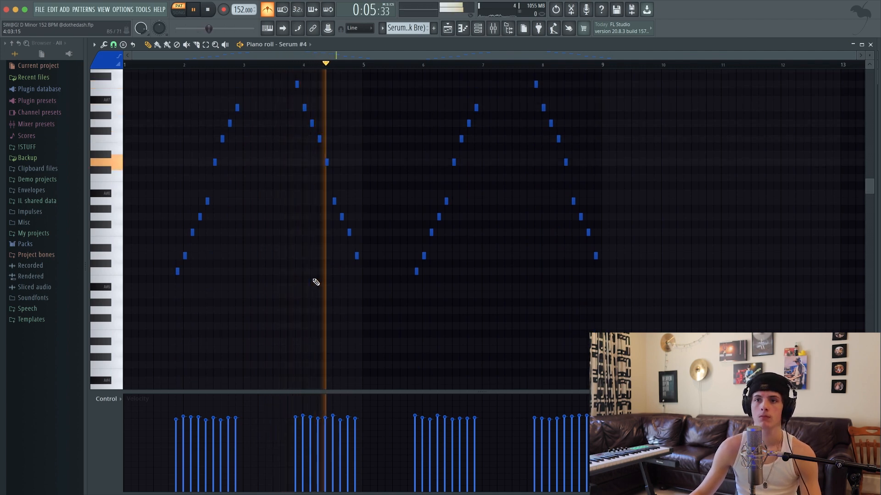
pyautogui.press('space')
pyautogui.scroll(3, 238, 250)
pyautogui.scroll(-3, 239, 250)
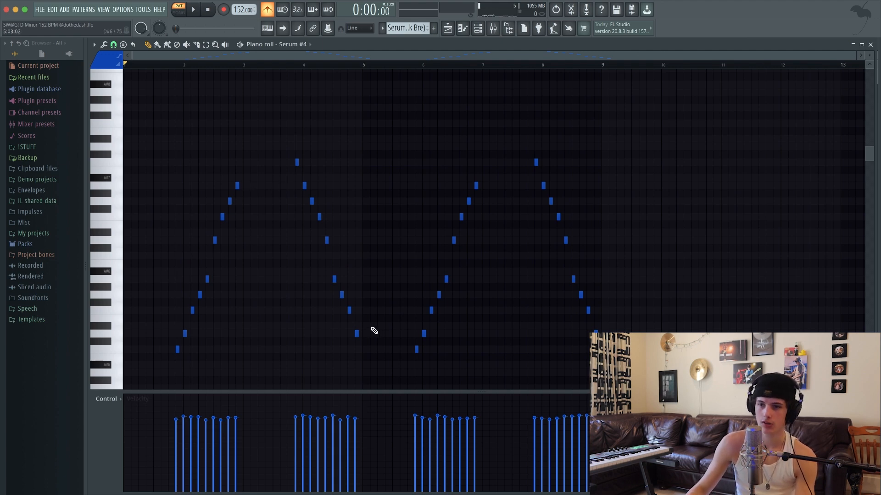
# - Review the Fruity parametric EQ 2 and Fruity Flangus on the Pluck mixer track and compare its effects with Synth 2
pyautogui.click(493, 28)
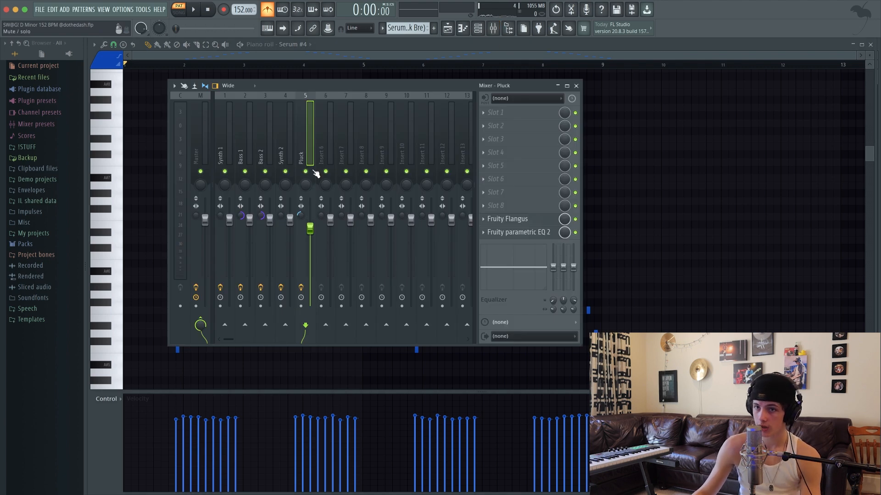
pyautogui.click(533, 233)
pyautogui.click(530, 229)
pyautogui.click(530, 220)
pyautogui.click(530, 220)
pyautogui.click(290, 150)
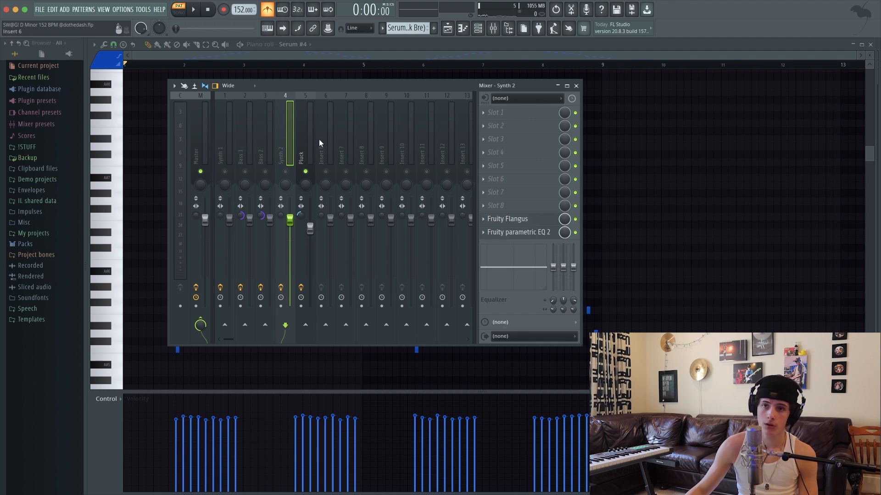
pyautogui.click(303, 139)
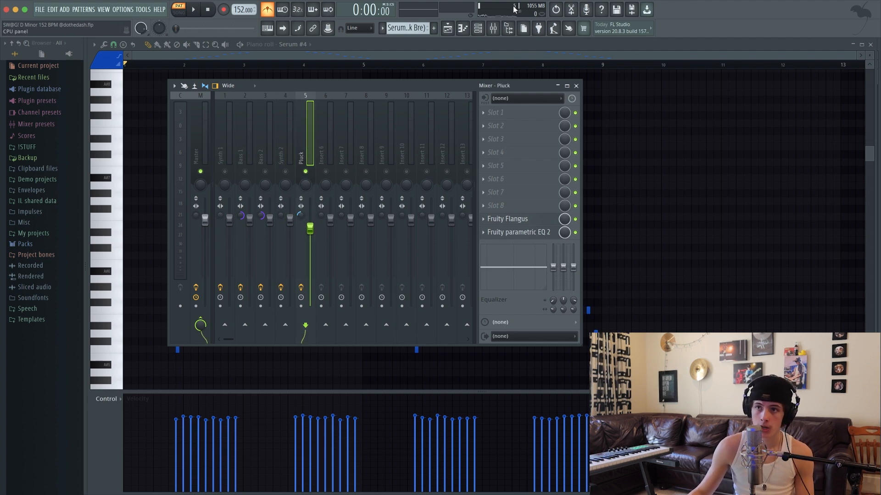
# - Play the Serum Pluck pattern with the Pluck track soloed in the mixer and listen to its effects
pyautogui.press('F6')
pyautogui.click(697, 184)
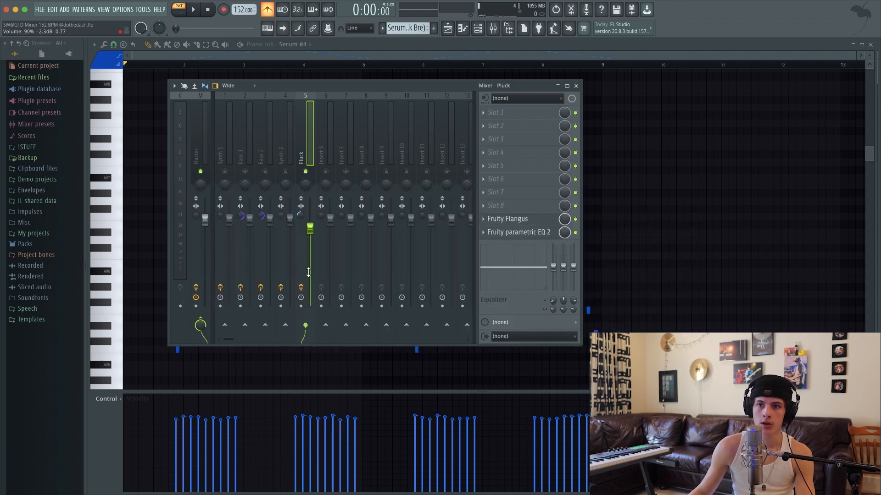
pyautogui.press('F9')
pyautogui.press('space')
pyautogui.press('space')
pyautogui.click(251, 64)
pyautogui.press('space')
pyautogui.press('F9')
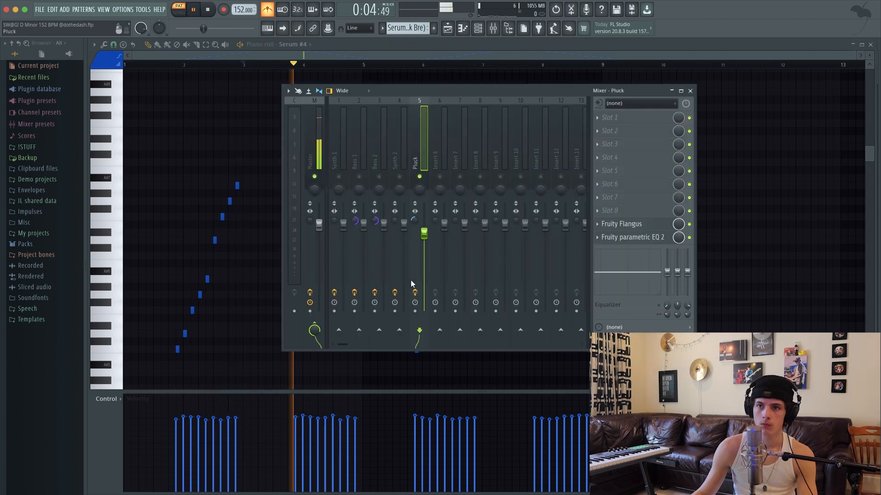
pyautogui.press('space')
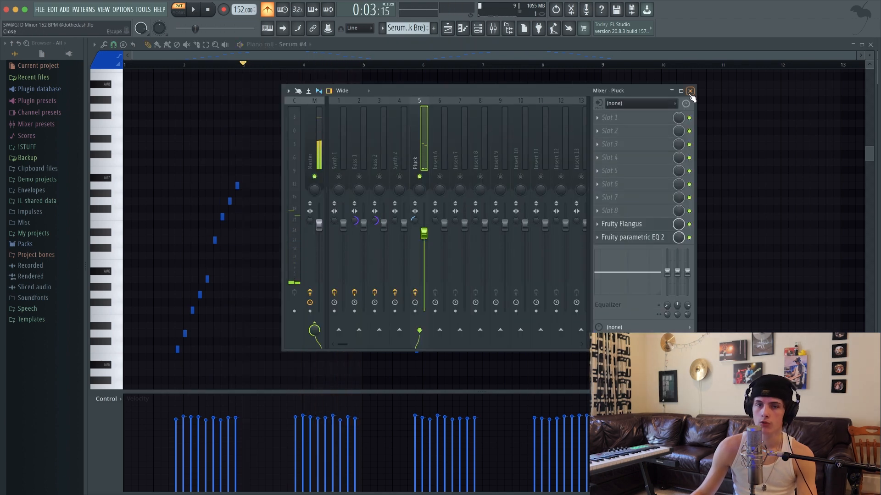
# - Close the mixer and play the audio layers on Tracks 1 to 5 together in the playlist
pyautogui.click(690, 91)
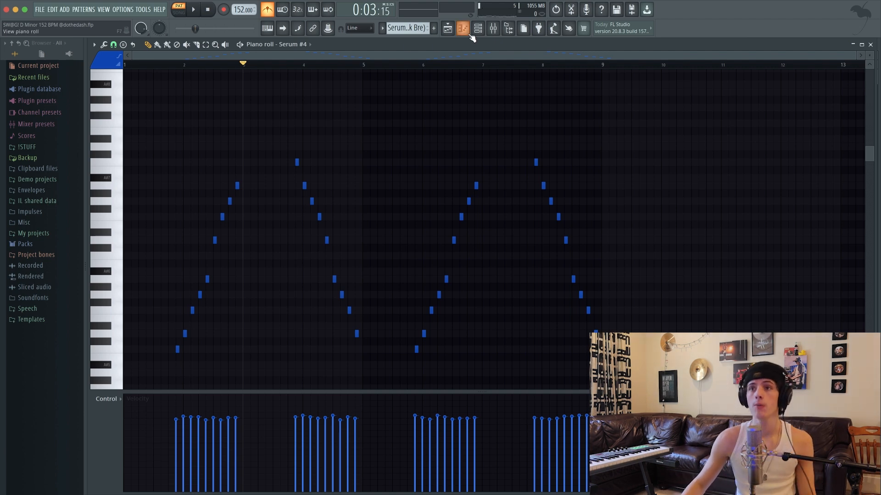
pyautogui.press('F6')
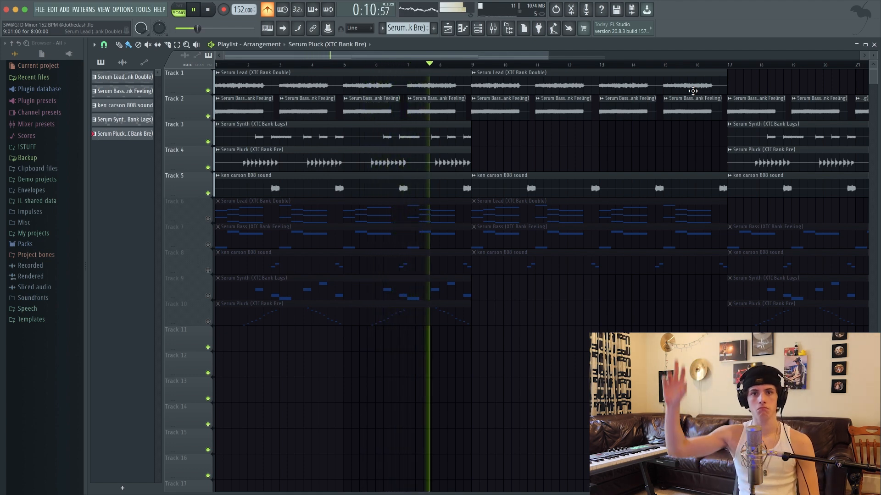
pyautogui.press('space')
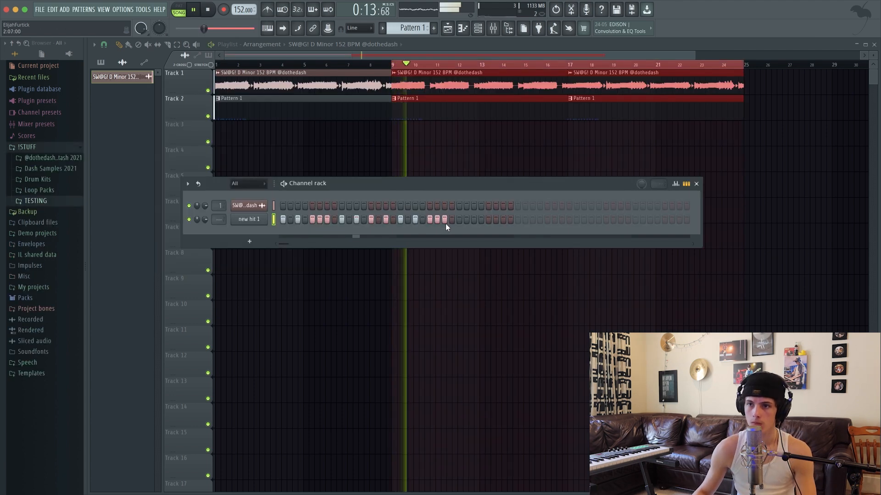
# - Add the last two steps to the new hit 1 rhythm and repeat its two-bar pattern to fill eight bars
pyautogui.click(459, 220)
pyautogui.click(474, 219)
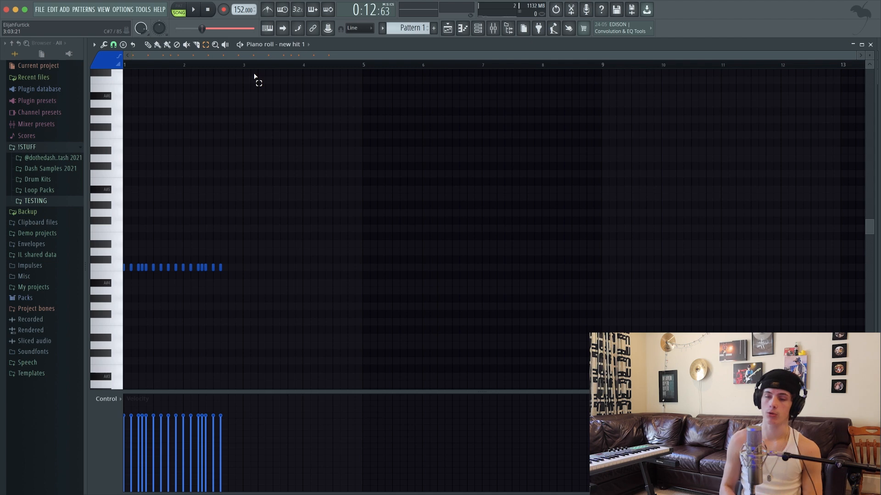
pyautogui.hotkey('ctrl', 'a')
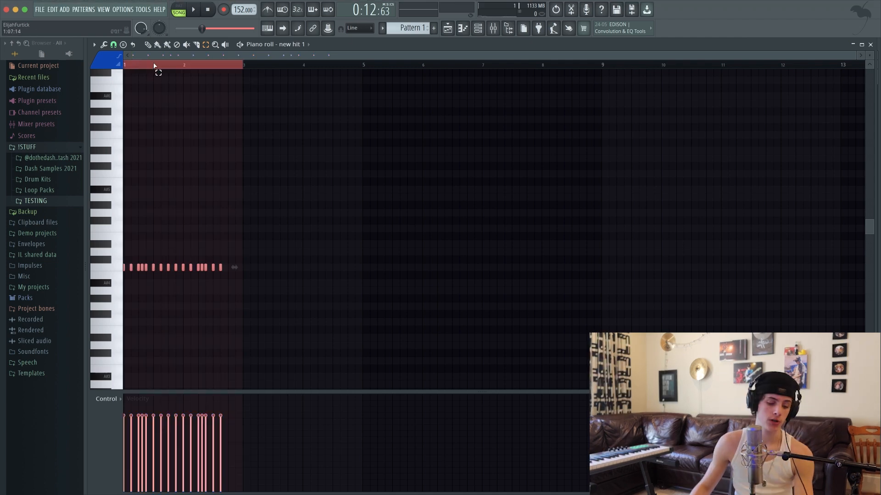
pyautogui.hotkey('ctrl', 'b')
pyautogui.hotkey('ctrl', 'b')
pyautogui.hotkey('ctrl', 'b')
pyautogui.hotkey('ctrl', 'd')
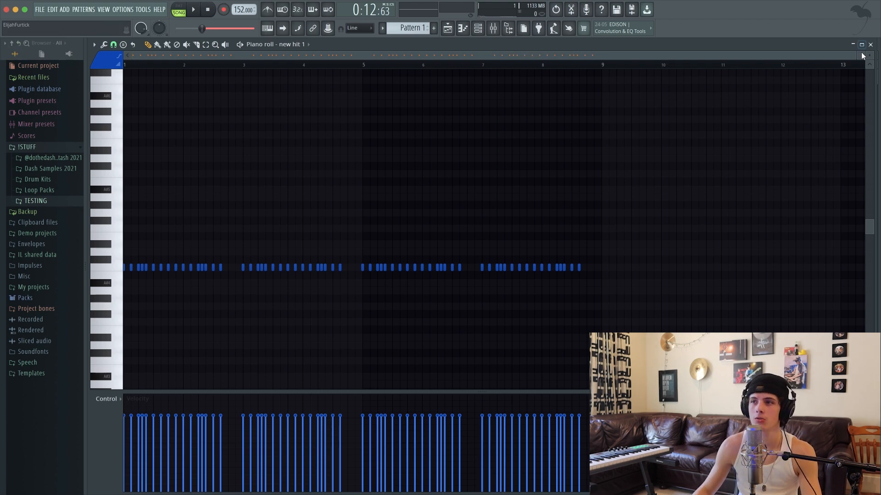
# - Set the piano roll snap to 1/6 beat, add a faster roll to new hit 1 in bar 2 and play it
pyautogui.moveTo(855, 54); pyautogui.dragTo(354, 55)
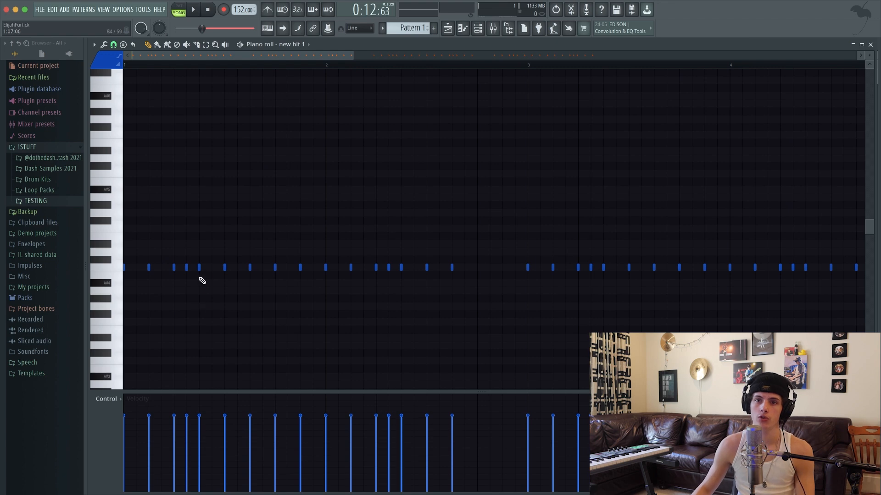
pyautogui.click(114, 46)
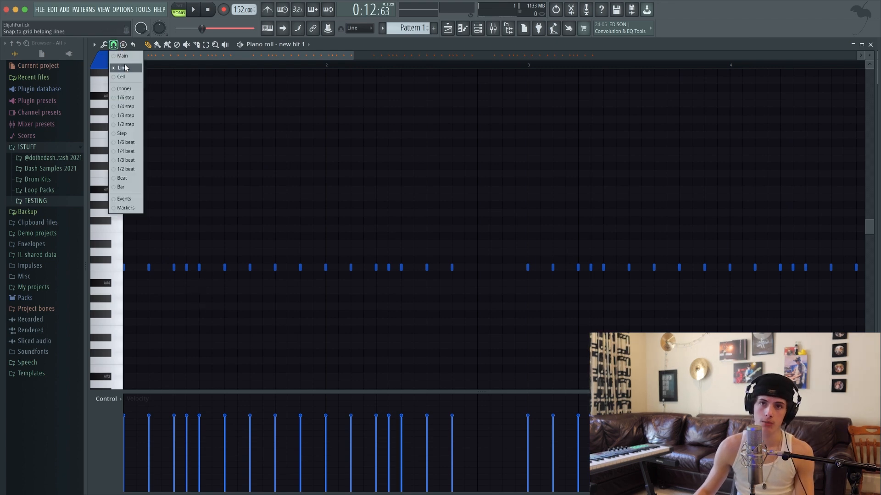
pyautogui.click(126, 69)
pyautogui.click(115, 45)
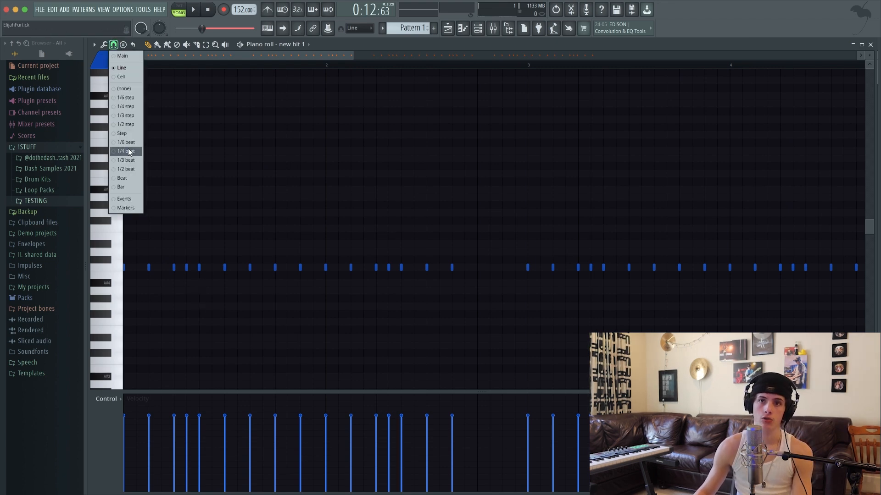
pyautogui.click(130, 145)
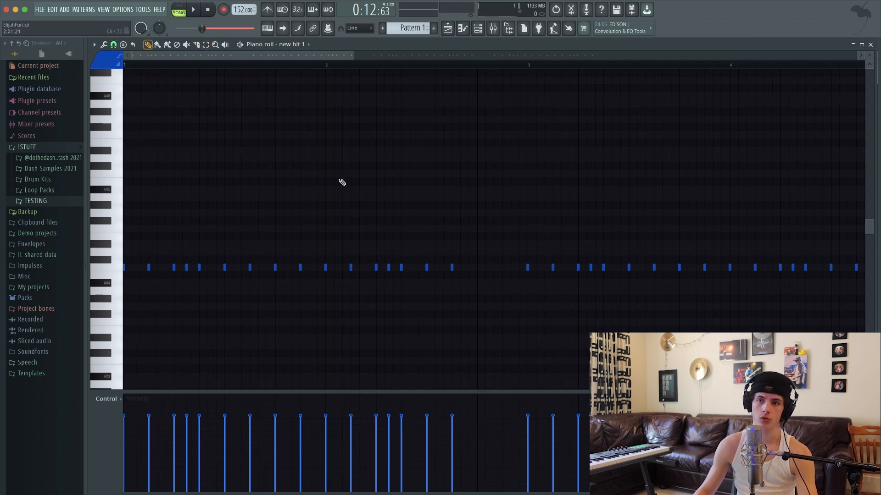
pyautogui.press('space')
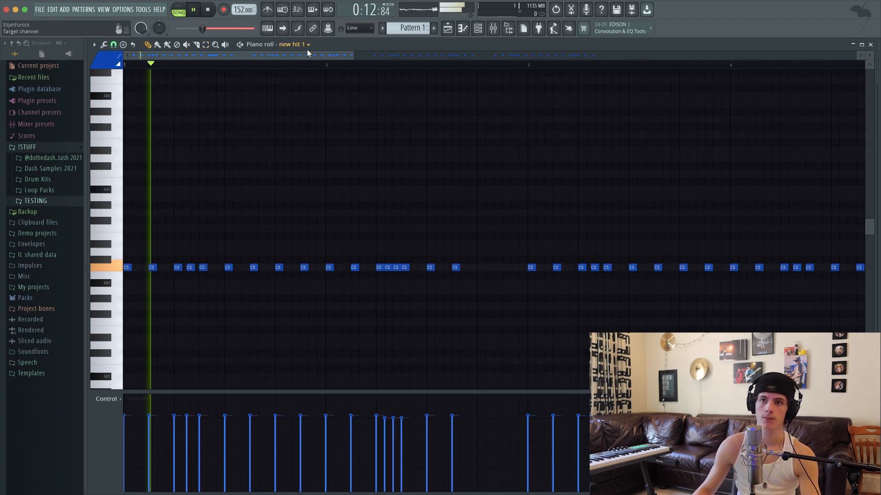
# - Apply the bar 2 roll to the other new hit 1 repeats and randomize the note levels, adjusting the pan amount
pyautogui.moveTo(350, 57)
pyautogui.mouseDown()
pyautogui.moveTo(452, 61)
pyautogui.moveTo(365, 56)
pyautogui.mouseUp()
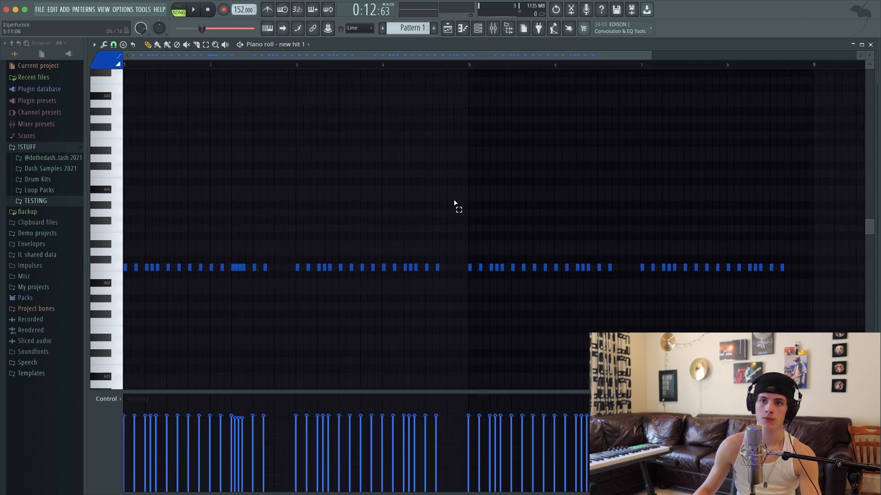
pyautogui.moveTo(294, 244); pyautogui.dragTo(297, 247)
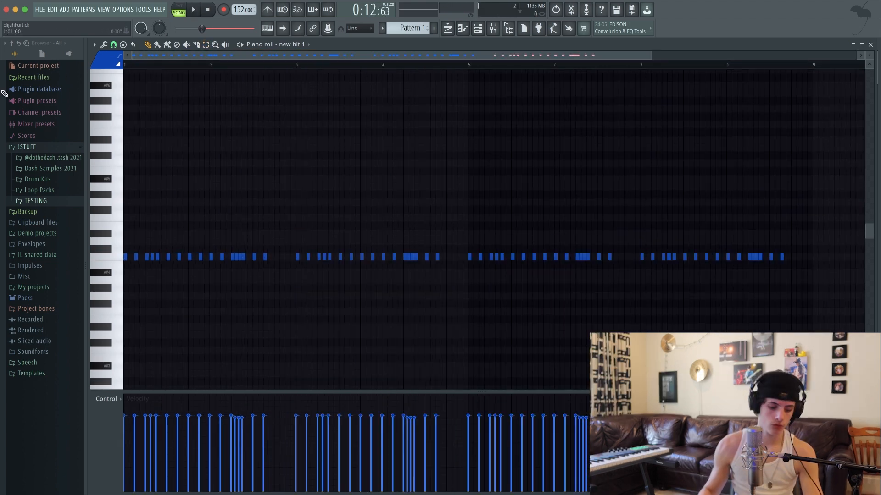
pyautogui.hotkey('alt', 'r')
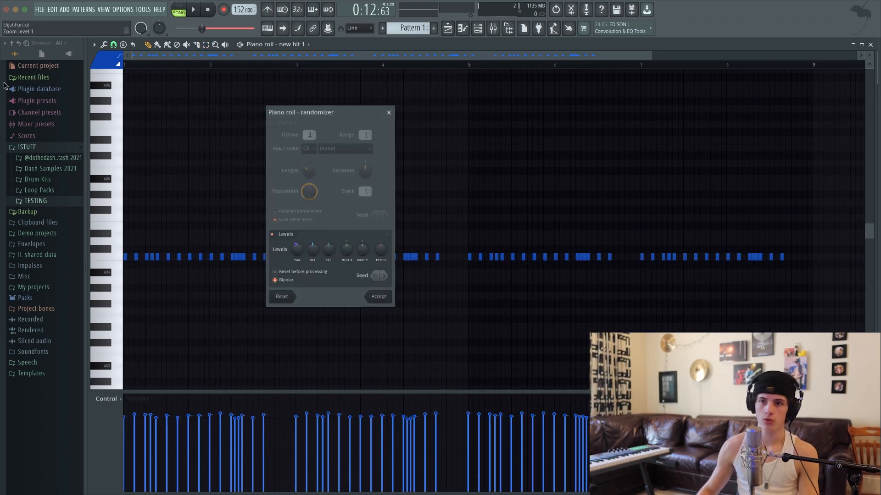
pyautogui.moveTo(296, 251); pyautogui.dragTo(296, 255)
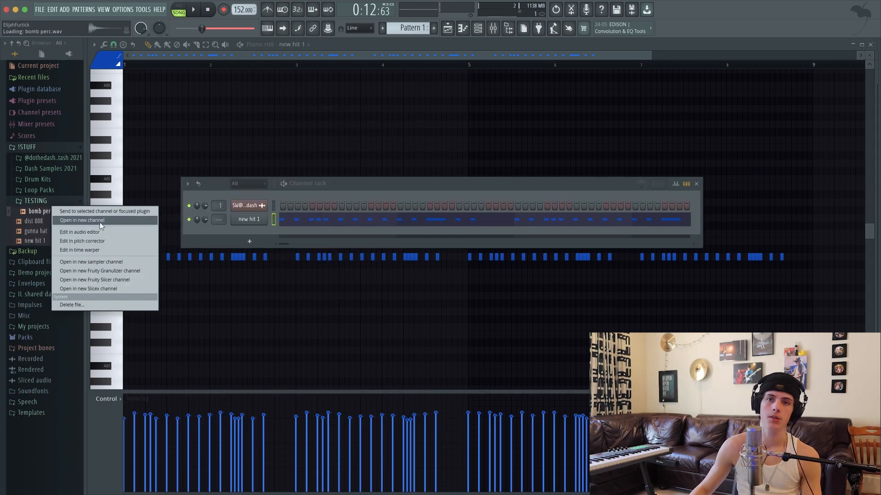
# - Load the bomb perc sample from the TESTING folder into a new channel and place a hit on its first step
pyautogui.click(100, 221)
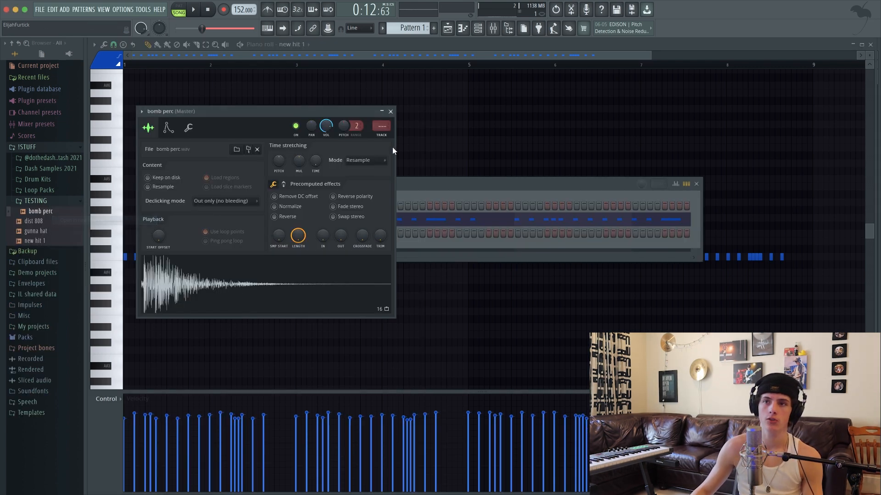
pyautogui.click(391, 112)
pyautogui.rightClick(266, 216)
pyautogui.click(263, 217)
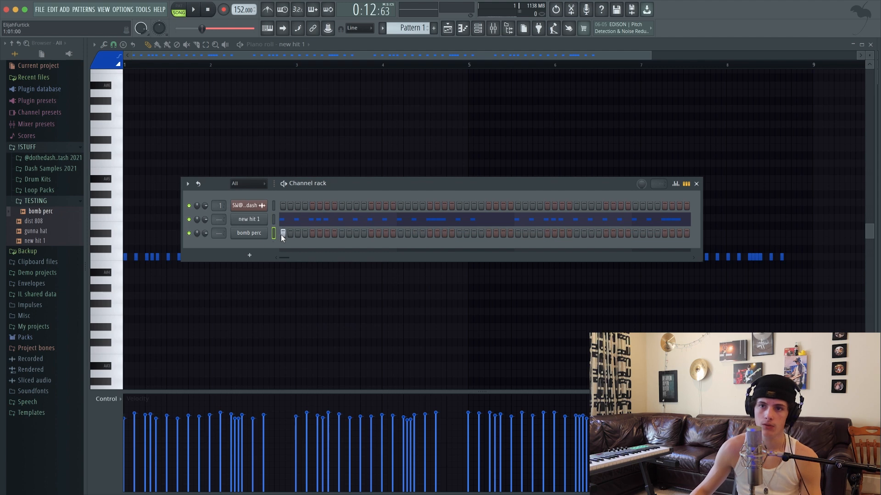
pyautogui.rightClick(265, 233)
pyautogui.click(243, 234)
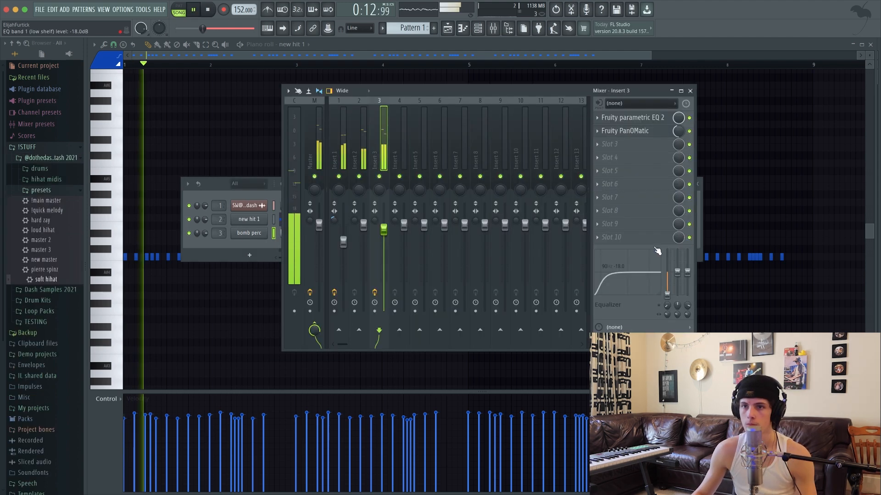
# - Preview the !dothedash - main [clap] sample from the drums claps folder, load it into a new channel and play the beat
pyautogui.press('space')
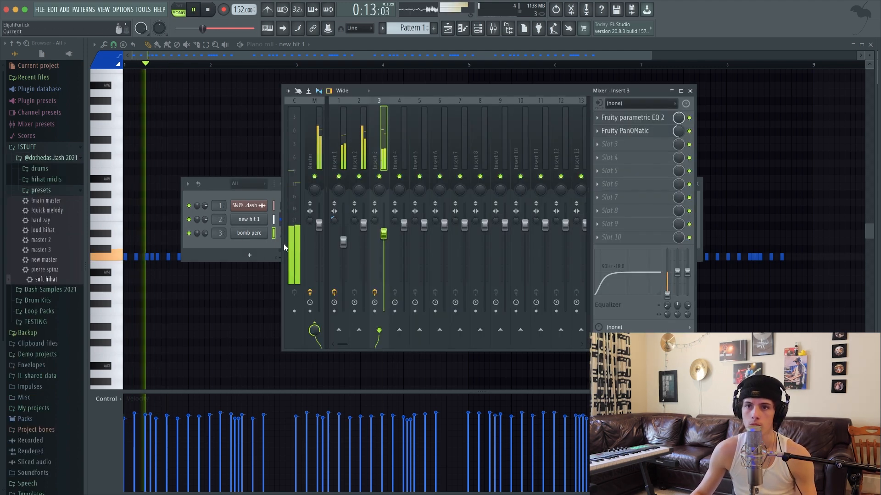
pyautogui.click(252, 241)
pyautogui.click(44, 191)
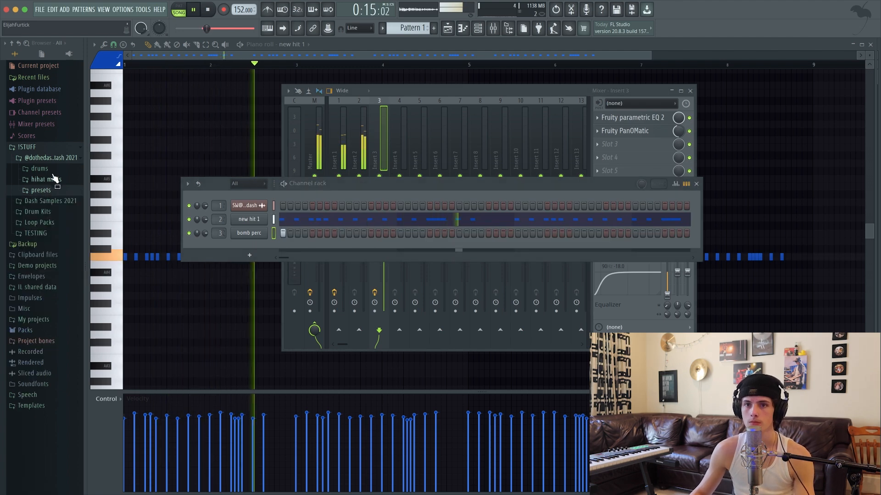
pyautogui.click(40, 169)
pyautogui.click(58, 192)
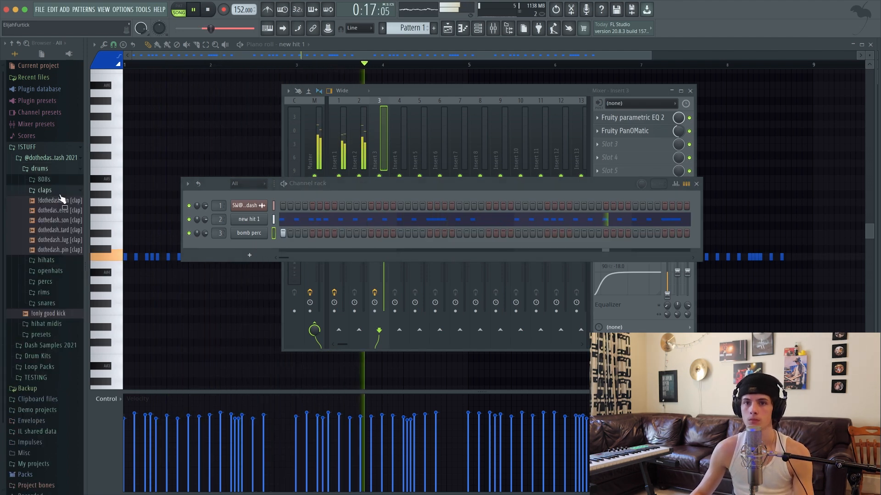
pyautogui.click(69, 202)
pyautogui.press('space')
pyautogui.rightClick(70, 203)
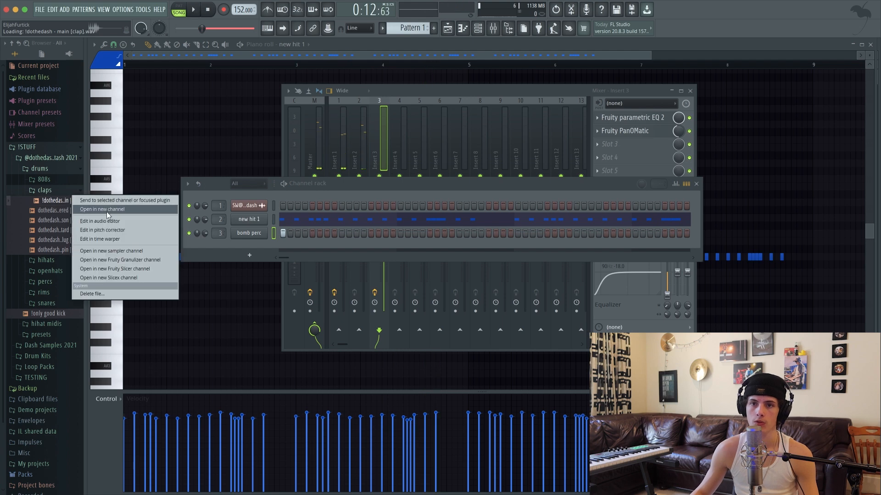
pyautogui.click(92, 209)
pyautogui.click(402, 123)
pyautogui.press('space')
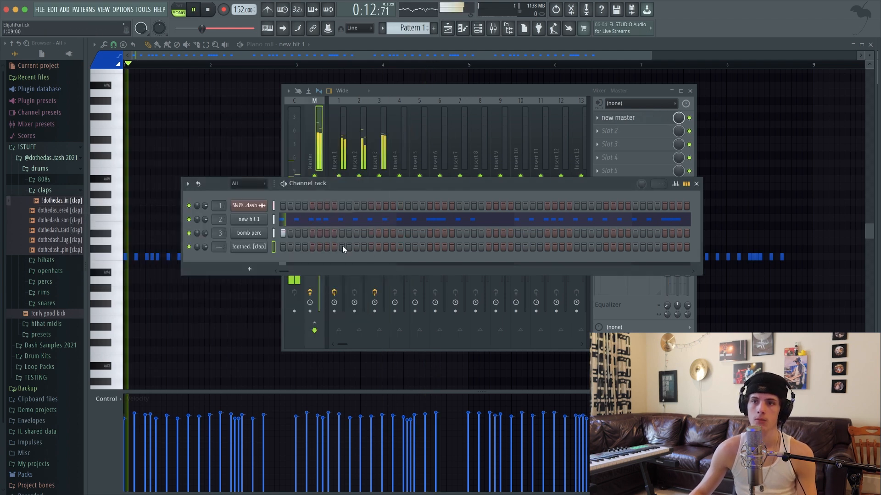
# - Place the clap on the ninth step of every bar and route its channel to mixer track 4
pyautogui.click(341, 246)
pyautogui.moveTo(223, 245); pyautogui.dragTo(223, 232)
pyautogui.doubleClick(261, 248)
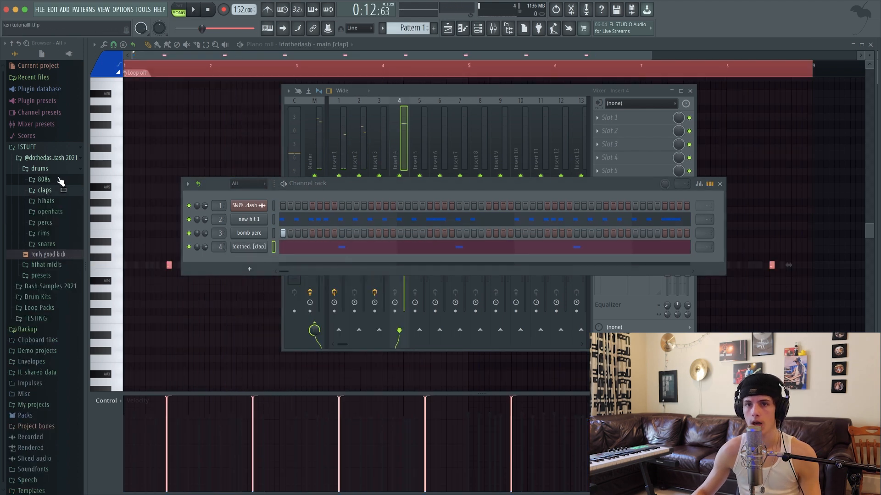
# - Load the dothedash - short zay [808] sample from the 808s folder into a new channel
pyautogui.click(59, 180)
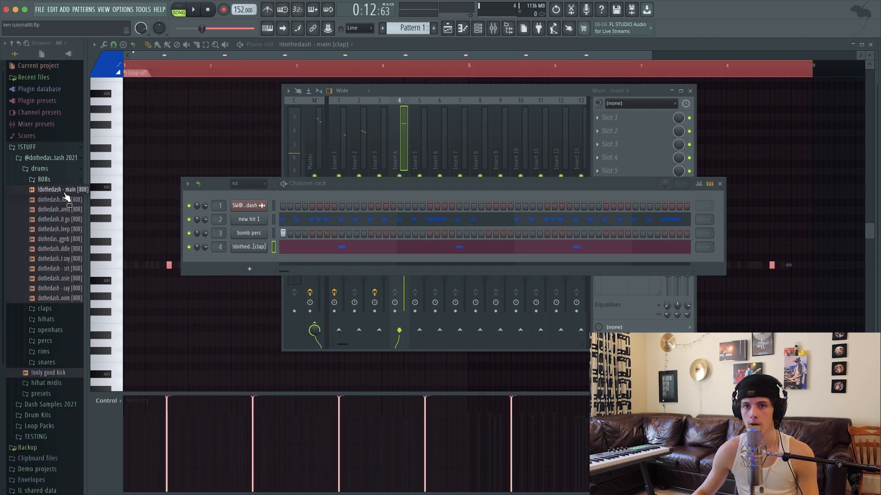
pyautogui.rightClick(49, 259)
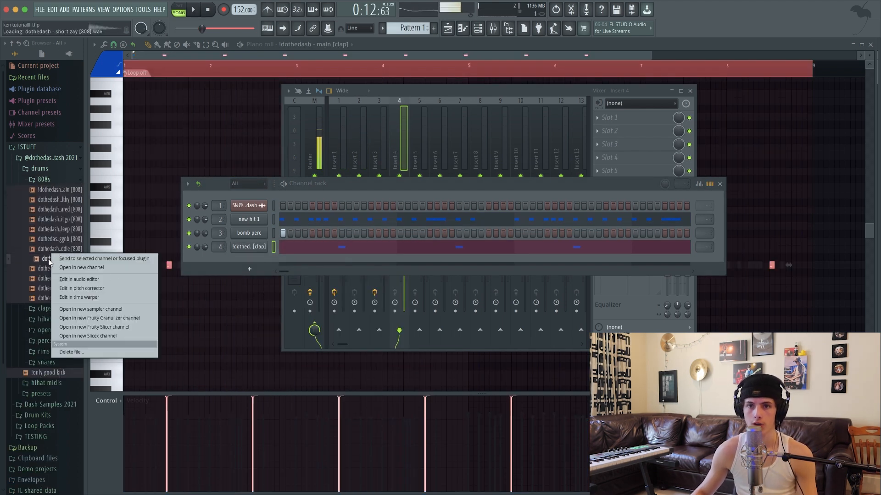
pyautogui.click(112, 270)
# - Place a D#5 note at the start of bar 1 for the short zay 808 and turn off its bar loop
pyautogui.click(158, 250)
pyautogui.click(135, 248)
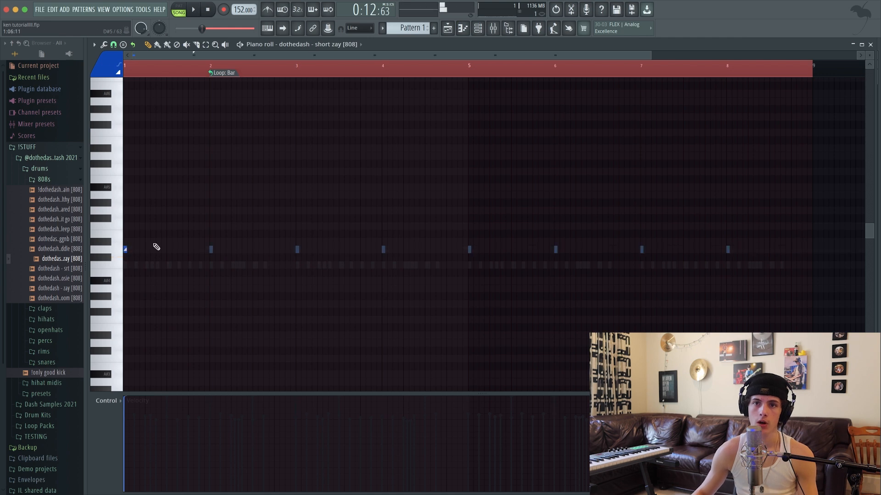
pyautogui.doubleClick(125, 250)
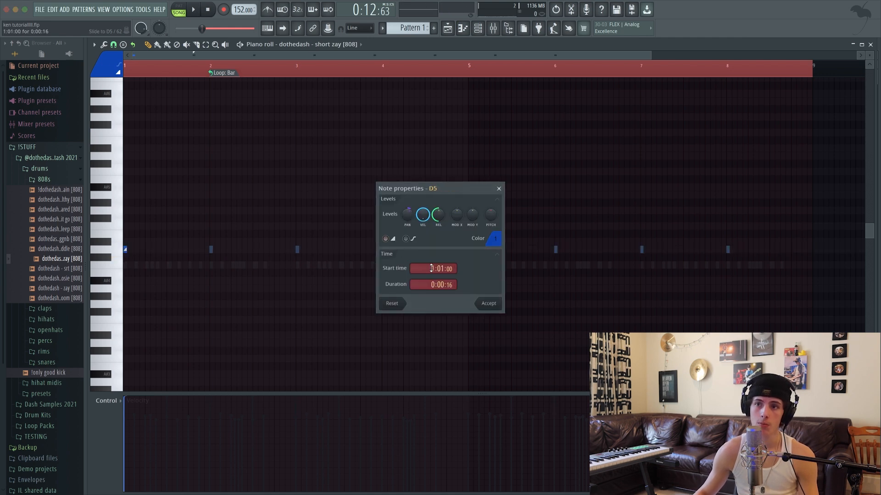
pyautogui.click(478, 306)
pyautogui.moveTo(124, 249); pyautogui.dragTo(124, 241)
pyautogui.rightClick(219, 73)
pyautogui.click(234, 87)
# - Play the beat and add a second D#5 808 note on beat 2 of bar 2
pyautogui.press('space')
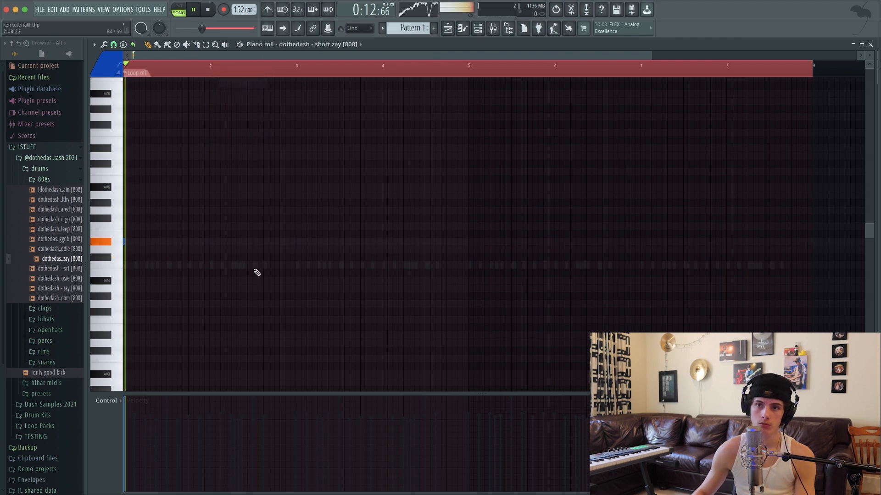
pyautogui.click(227, 243)
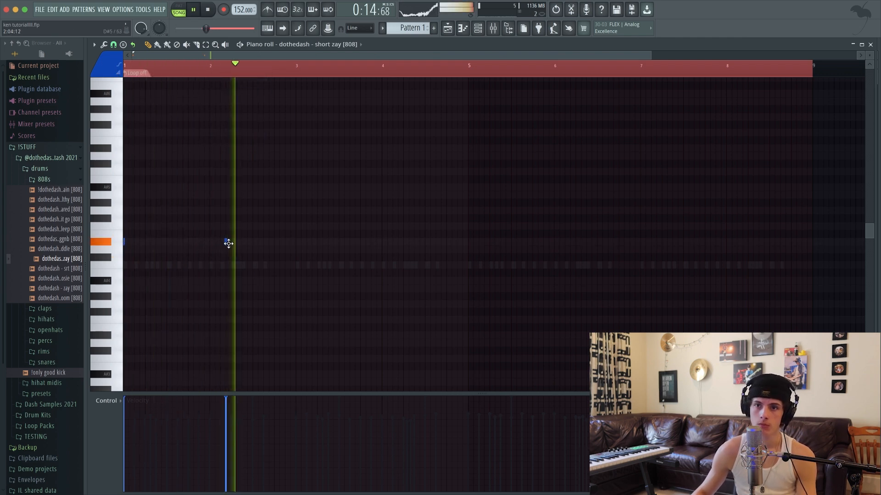
pyautogui.moveTo(228, 243); pyautogui.dragTo(231, 242)
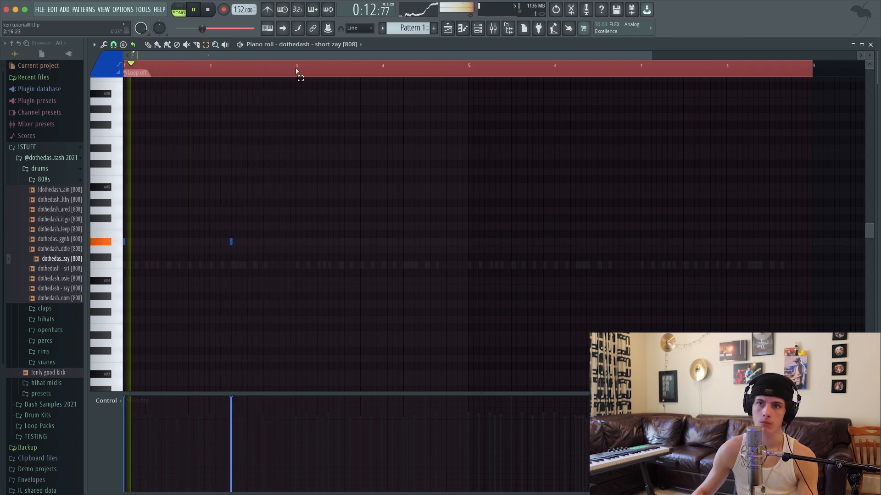
# - Repeat the two-bar 808 pattern through bar 8 and remove the notes on beat 2 of bars 4 and 8
pyautogui.moveTo(297, 72); pyautogui.dragTo(125, 69)
pyautogui.hotkey('ctrl', 'b')
pyautogui.hotkey('ctrl', 'b')
pyautogui.hotkey('ctrl', 'b')
pyautogui.hotkey('ctrl', 'd')
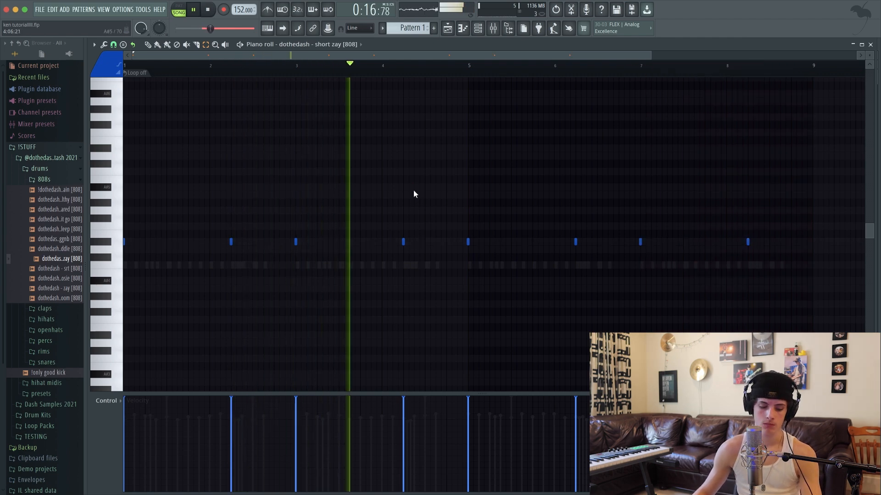
pyautogui.press('space')
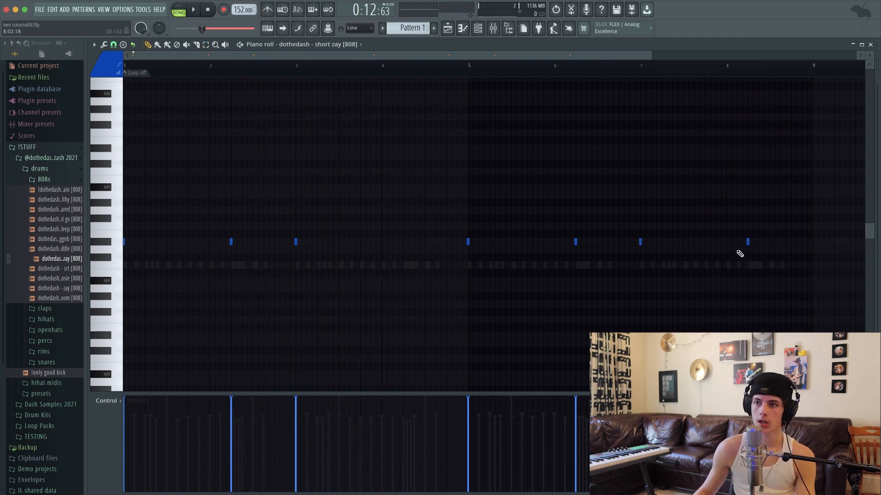
pyautogui.hotkey('ctrl', 'z')
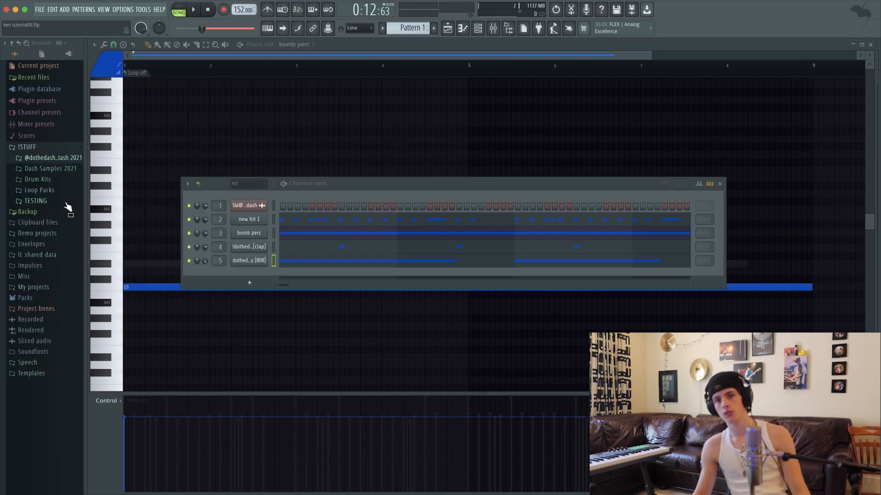
# - Load the dist 808 sample from the TESTING folder into a new channel and play the beat
pyautogui.click(66, 203)
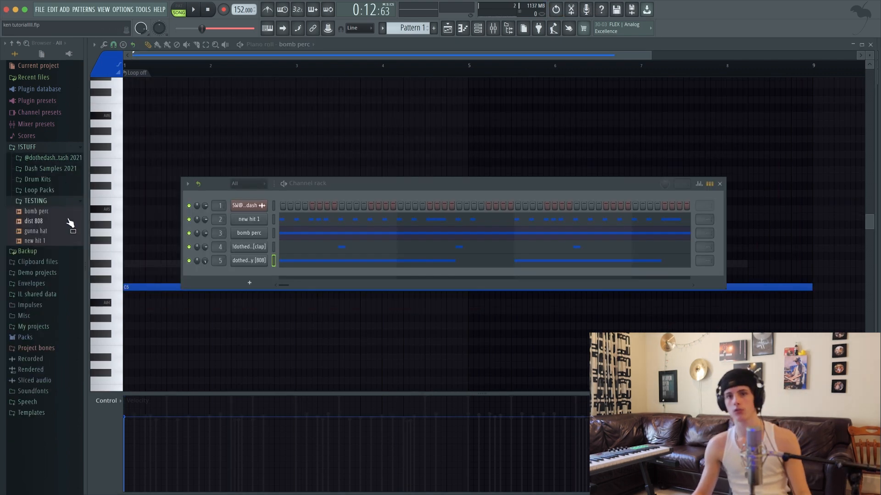
pyautogui.rightClick(64, 223)
pyautogui.press('space')
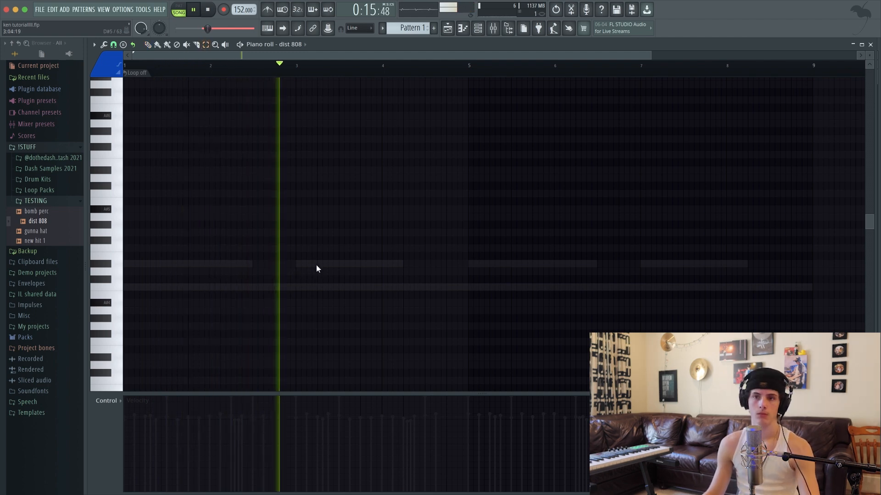
# - Draw a dist 808 note on A#5 at beat 2 of bar 4 and audition it from bar 4
pyautogui.press('space')
pyautogui.moveTo(404, 244); pyautogui.dragTo(414, 210)
pyautogui.click(385, 72)
pyautogui.press('space')
pyautogui.press('c')
pyautogui.press('space')
pyautogui.press('space')
pyautogui.press('space')
pyautogui.press('space')
# - Make two short A#5 notes on beat 2 of bar 4, add a G5 note on beat 4 and audition them
pyautogui.moveTo(415, 203)
pyautogui.mouseDown()
pyautogui.moveTo(416, 213)
pyautogui.moveTo(458, 232)
pyautogui.moveTo(421, 215)
pyautogui.mouseUp()
pyautogui.press('e')
pyautogui.press('space')
pyautogui.press('space')
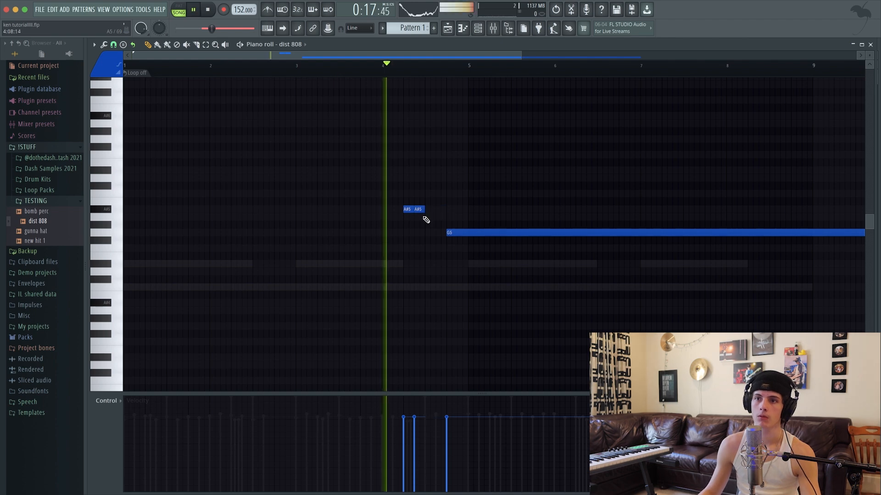
pyautogui.press('space')
# - Slice the long G5 note at the start of bar 5 and delete the remainder
pyautogui.press('c')
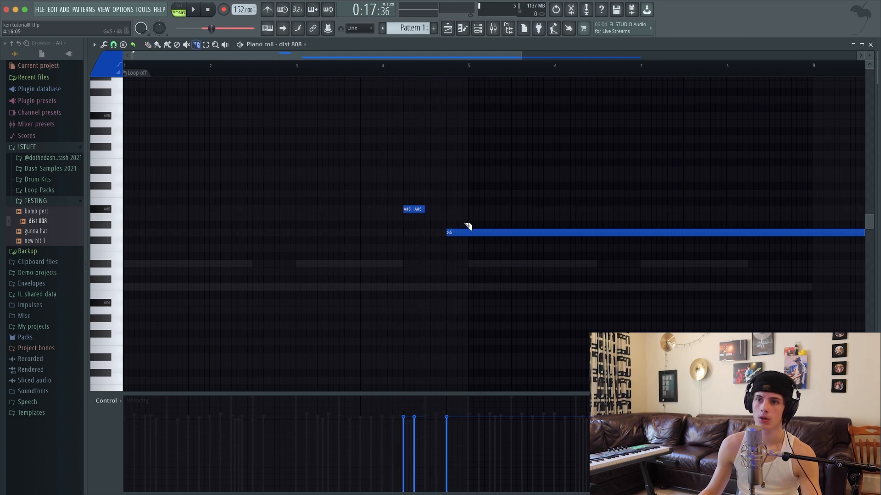
pyautogui.moveTo(470, 230); pyautogui.dragTo(476, 243)
pyautogui.press('Delete')
# - Duplicate the dist 808 notes from bars 1-4 into bars 5-8
pyautogui.press('super+a')
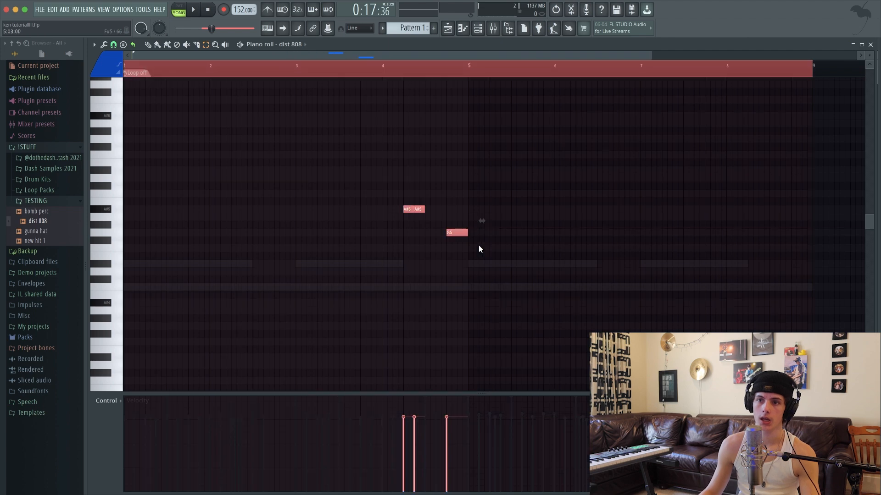
pyautogui.moveTo(464, 73); pyautogui.dragTo(87, 84)
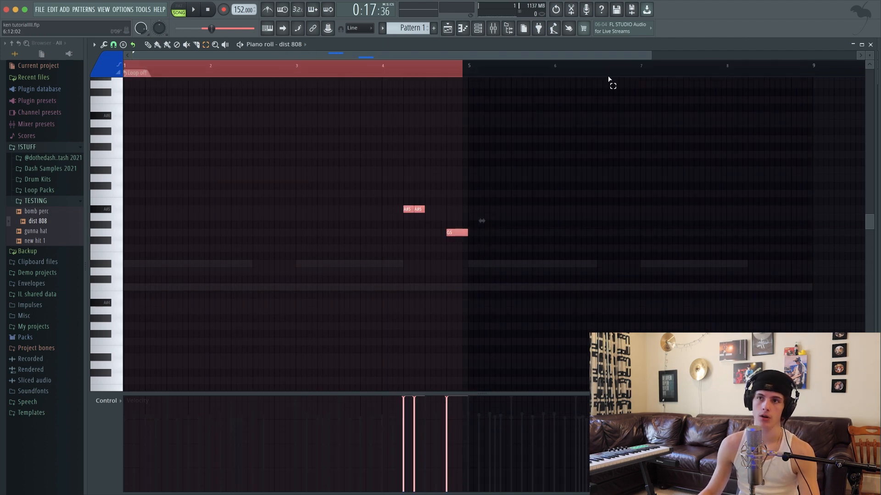
pyautogui.hotkey('ctrl', 'b')
# - Play the beat and adjust the stereo separation of the two 808 mixer tracks, Insert 5 and Insert 6
pyautogui.press('space')
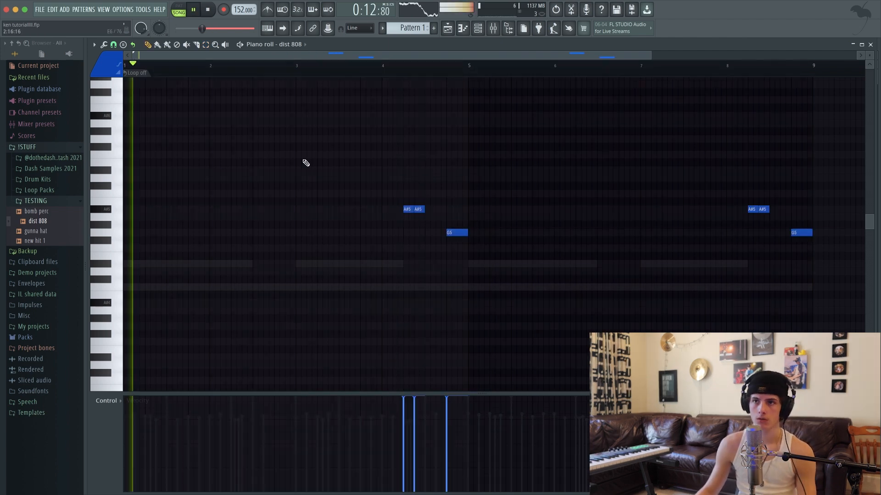
pyautogui.click(493, 28)
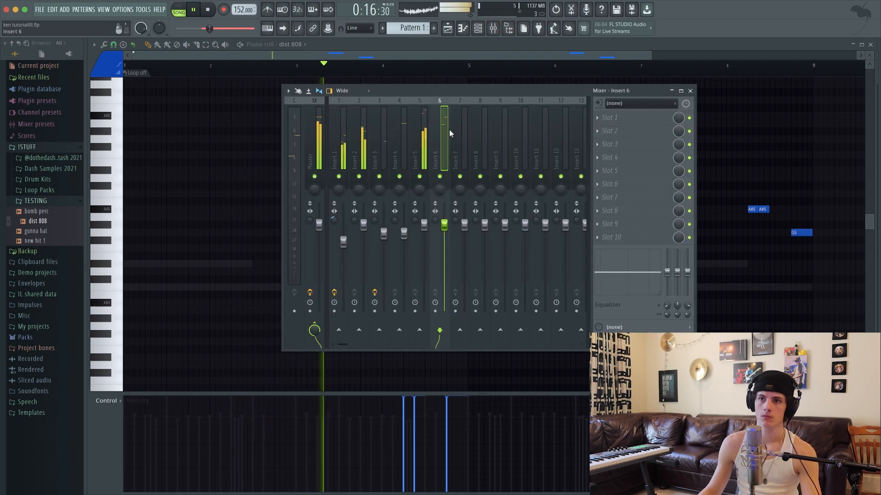
pyautogui.click(418, 224)
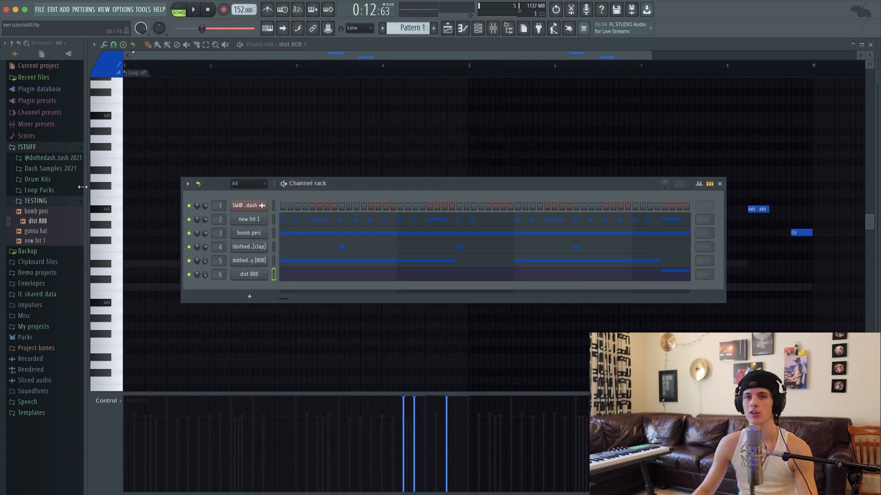
pyautogui.click(75, 199)
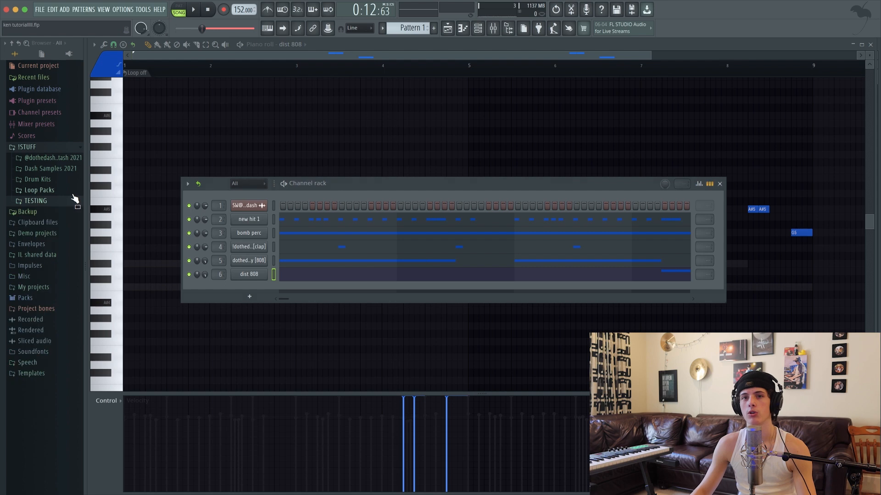
pyautogui.click(64, 158)
pyautogui.click(61, 246)
pyautogui.moveTo(61, 264); pyautogui.dragTo(338, 273)
# - Place snare hits on steps 15 and 19 during playback and route the snare channel to mixer track 7
pyautogui.press('space')
pyautogui.click(415, 288)
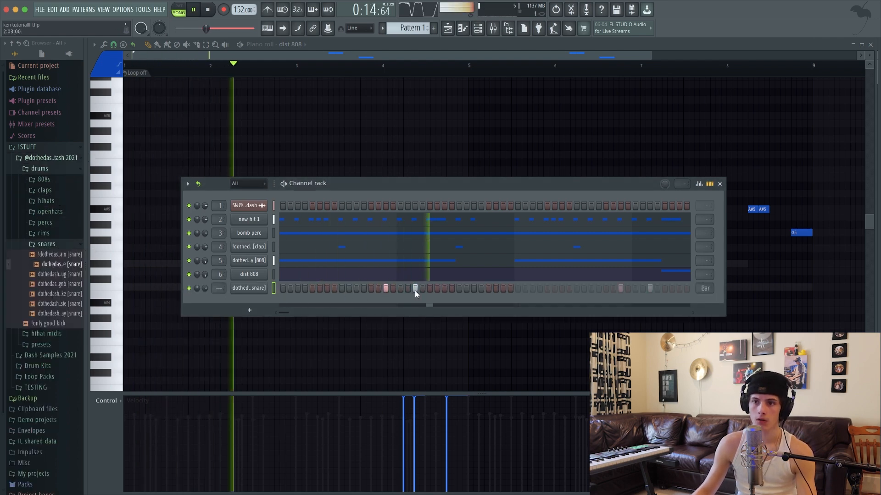
pyautogui.click(650, 289)
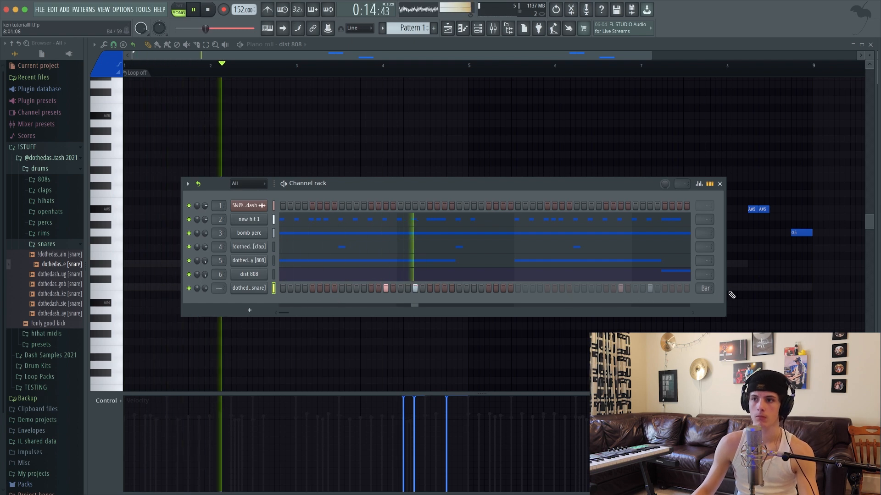
pyautogui.moveTo(220, 288); pyautogui.dragTo(219, 276)
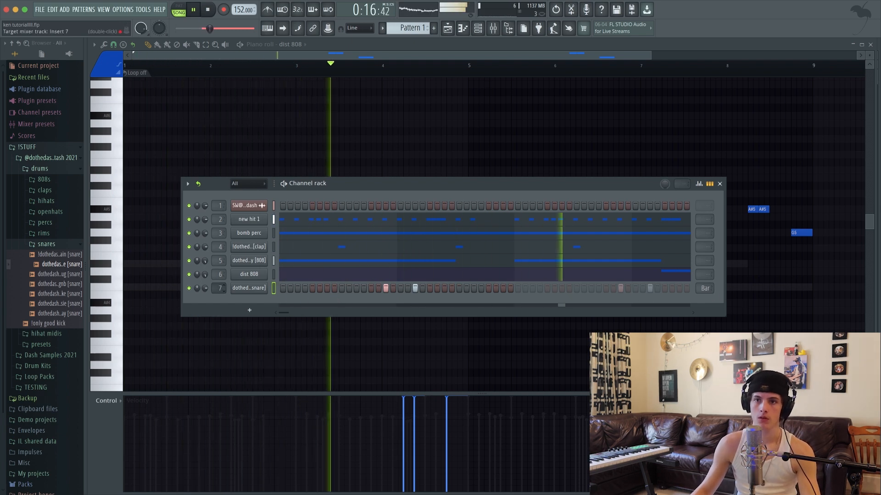
# - Set the snare channel's loop point to Don't loop and restart playback
pyautogui.rightClick(712, 293)
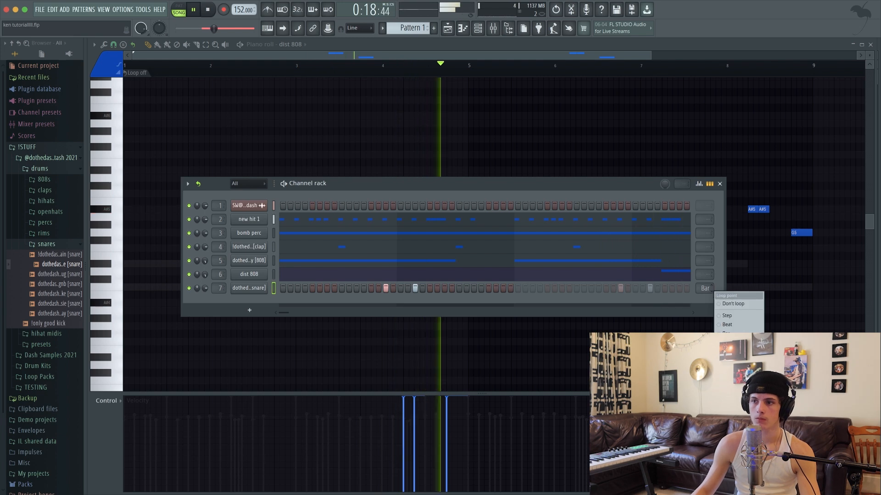
pyautogui.click(733, 304)
pyautogui.press('space')
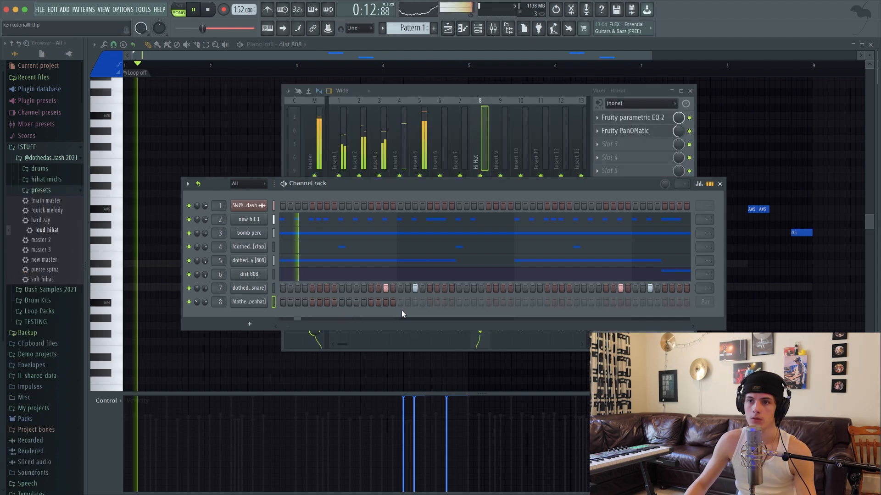
# - Place the !dothedash - main [openhat] hit on step 13, open its notes in the piano roll and play the beat
pyautogui.press('space')
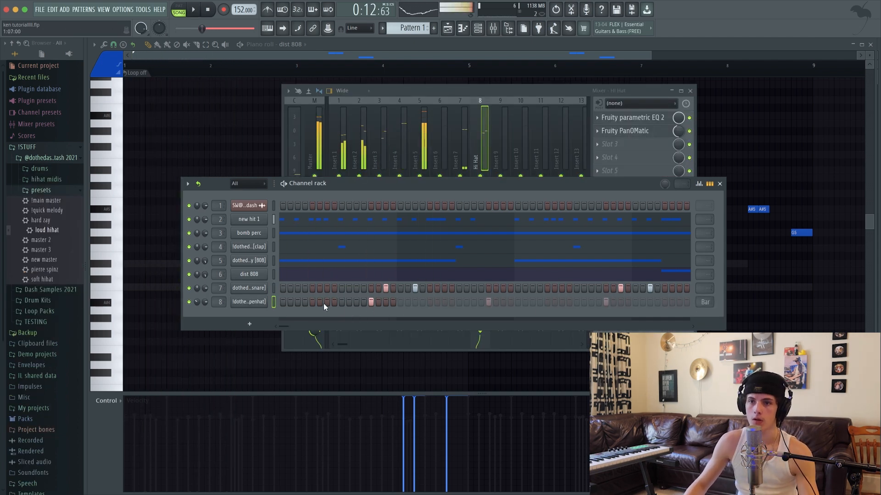
pyautogui.rightClick(246, 309)
pyautogui.click(284, 303)
pyautogui.press('space')
# - Lengthen all the open hat notes to one beat and turn off their bar loop
pyautogui.hotkey('ctrl', 'a')
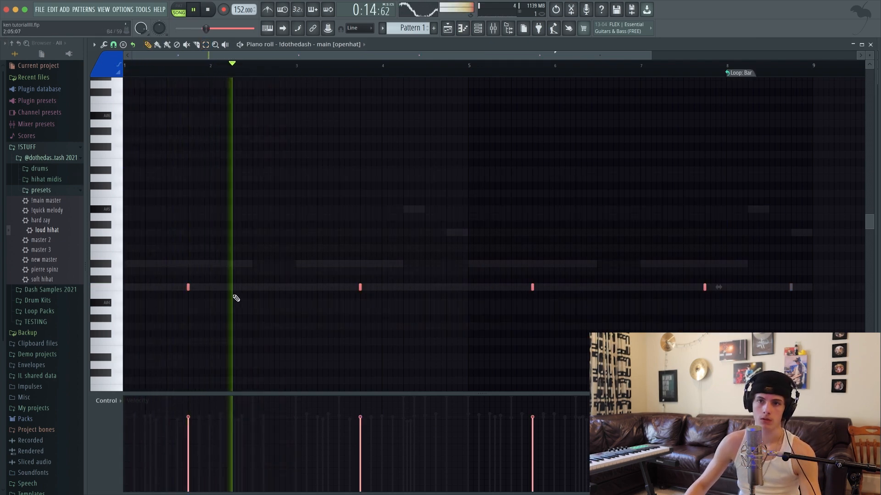
pyautogui.moveTo(188, 289); pyautogui.dragTo(209, 289)
pyautogui.rightClick(751, 73)
pyautogui.click(770, 86)
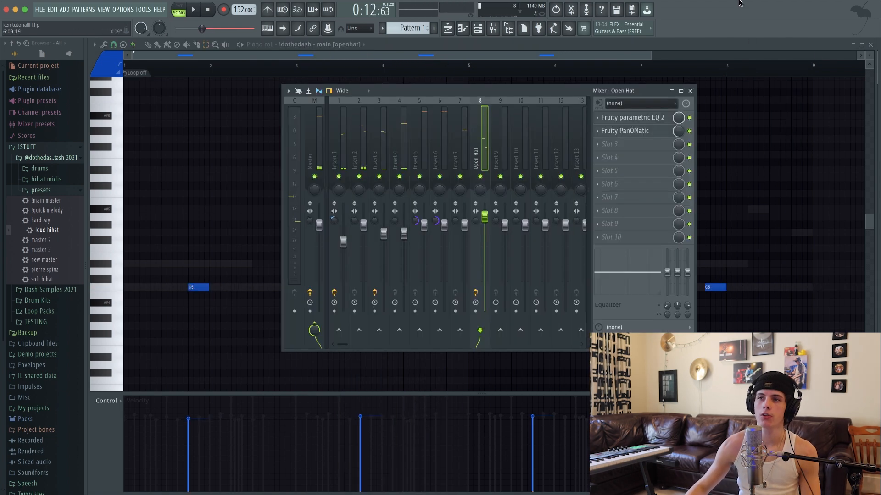
# - Reopen the dist 808 notes, move the last note in bar 8 up to D#6 and play the result
pyautogui.click(690, 91)
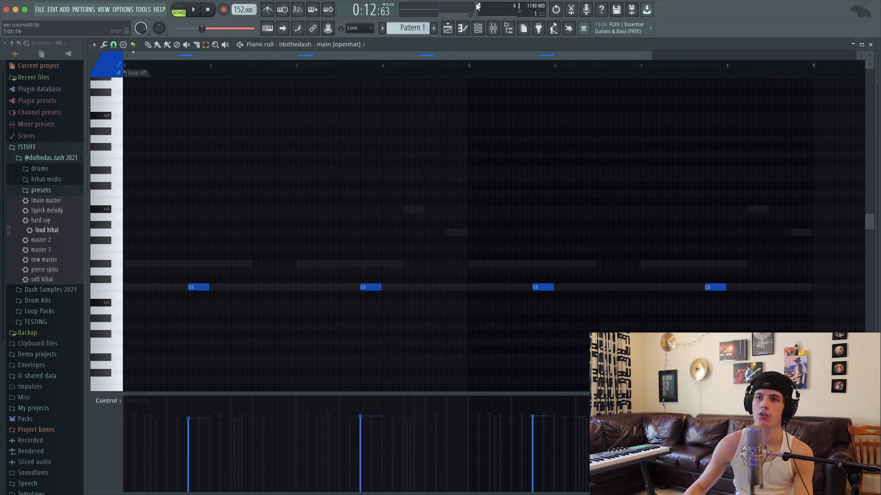
pyautogui.click(481, 31)
pyautogui.rightClick(267, 270)
pyautogui.click(342, 274)
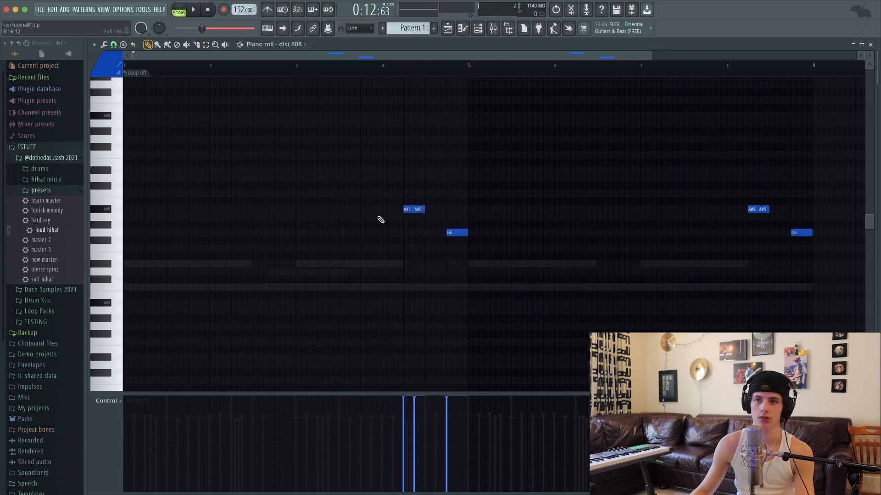
pyautogui.hotkey('ctrl', 'z')
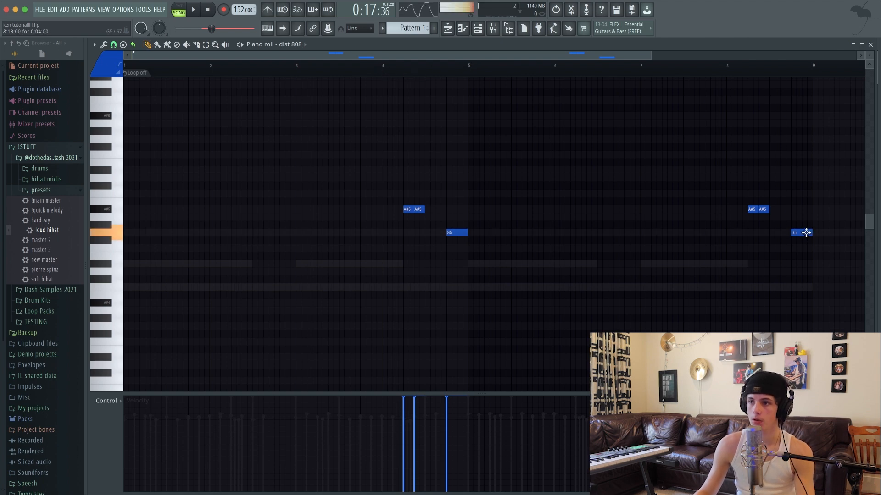
pyautogui.click(871, 44)
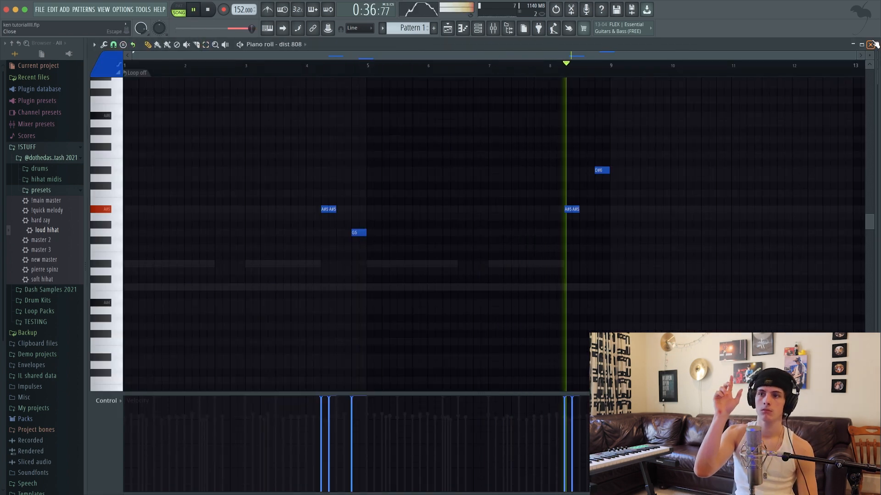
pyautogui.press('space')
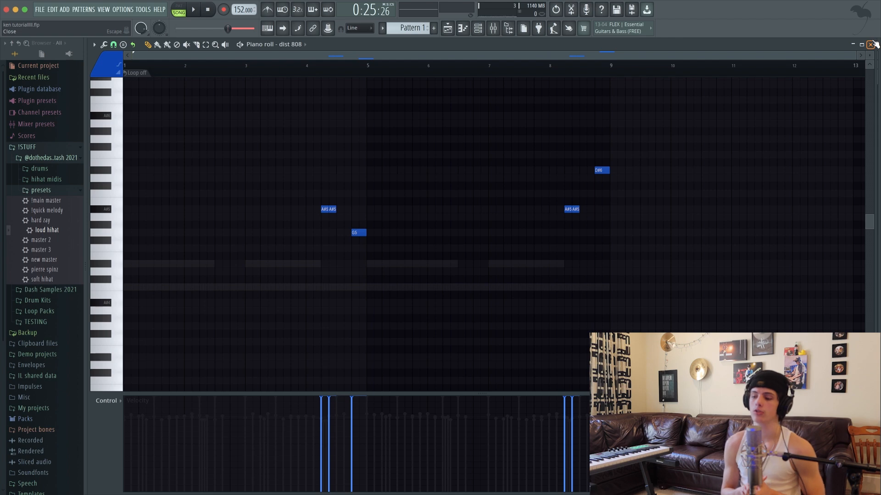